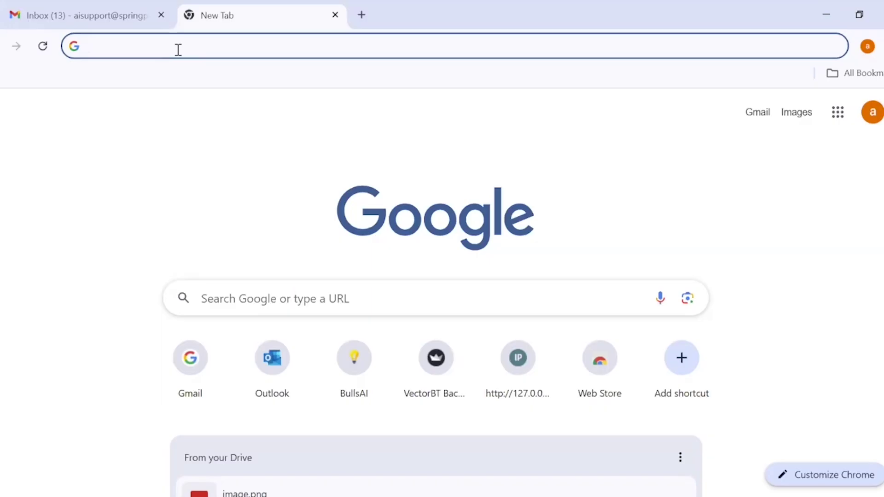
type("b")
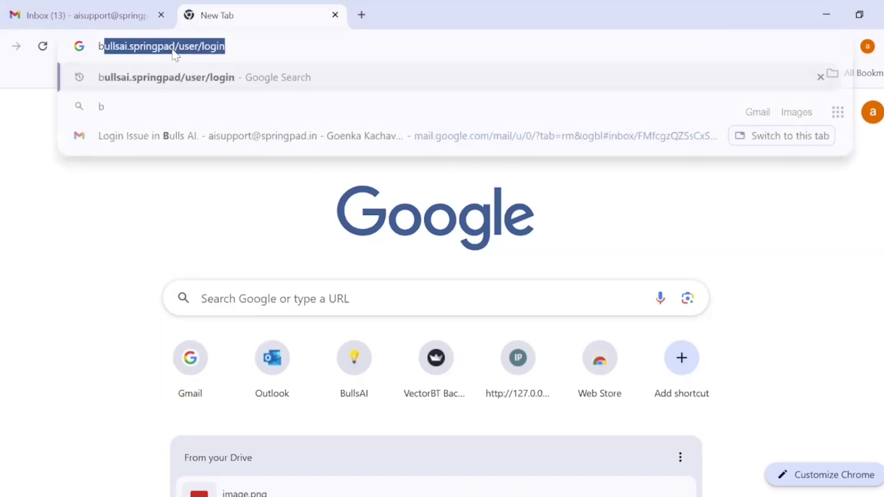
type("u")
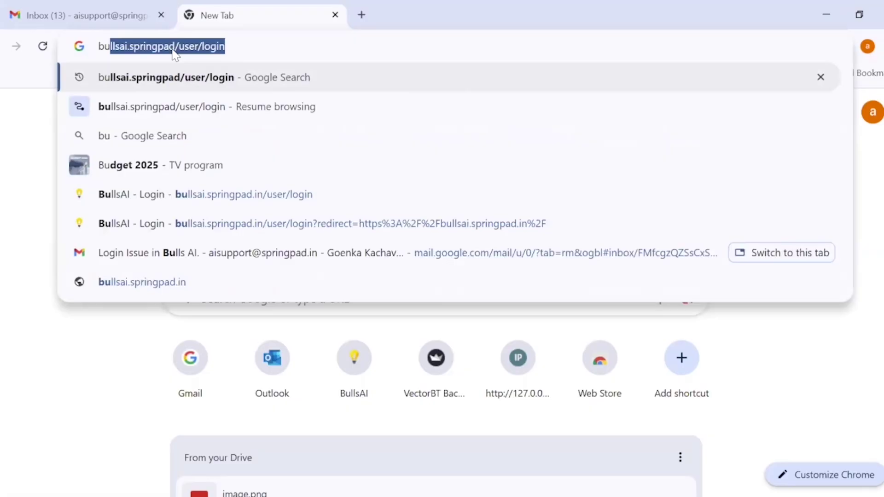
type("llsai.springpad/user/login")
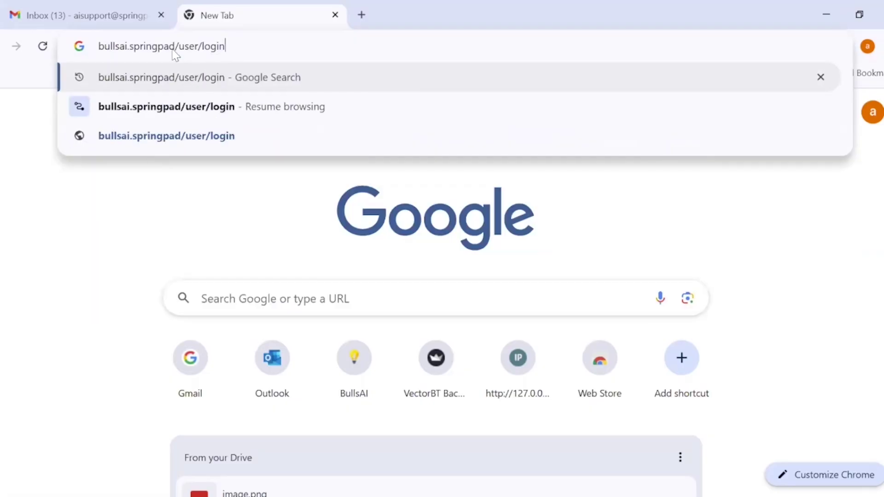
Search for the BullsAI login address and go to the 'BullsAI - Login' result.
key("Return")
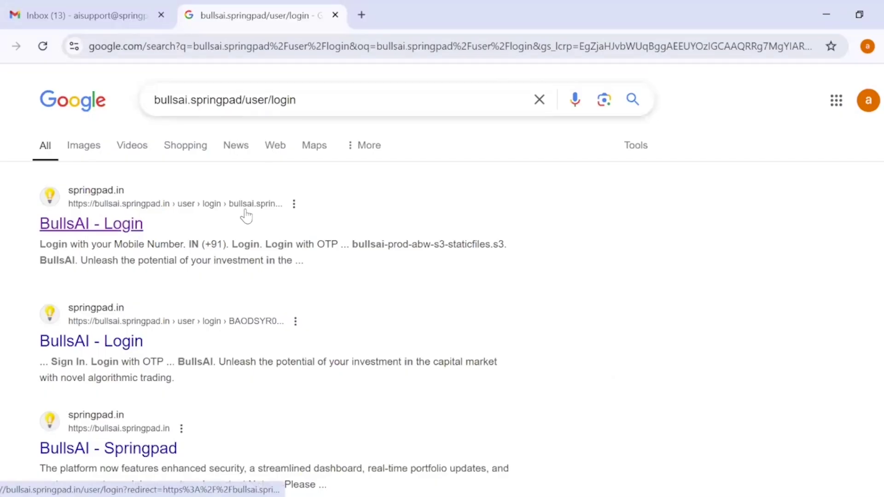
scroll(194, 173, "down", 1)
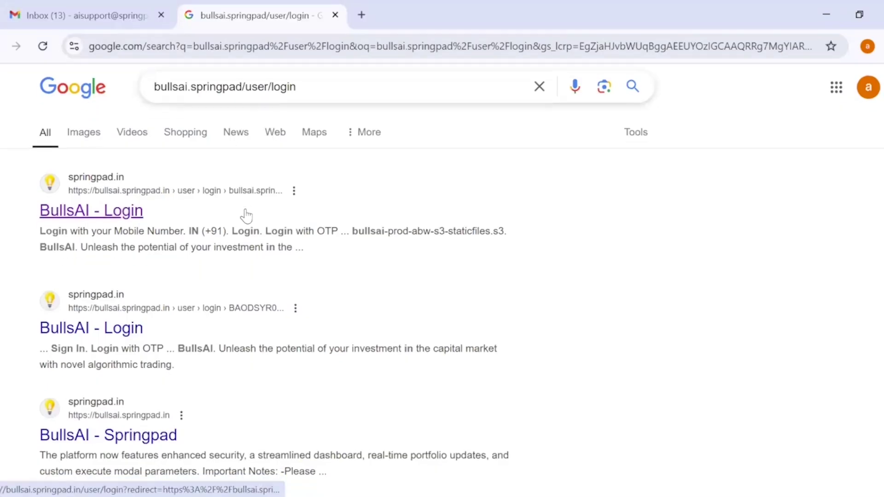
left_click(134, 211)
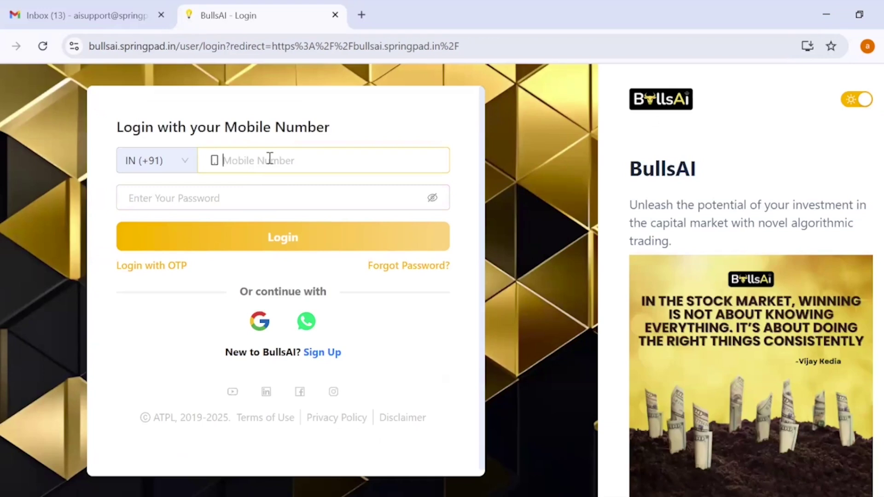
Log in to BullsAI with the mobile number and password.
left_click(270, 160)
type("98765")
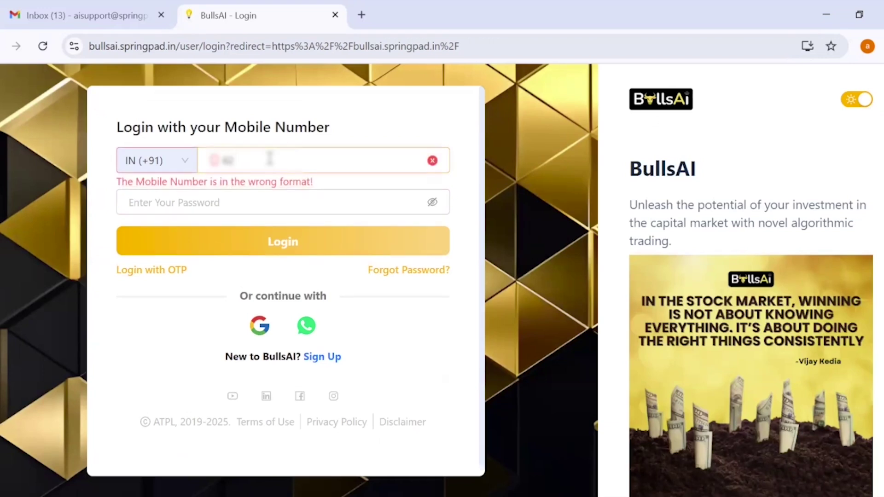
type("43210")
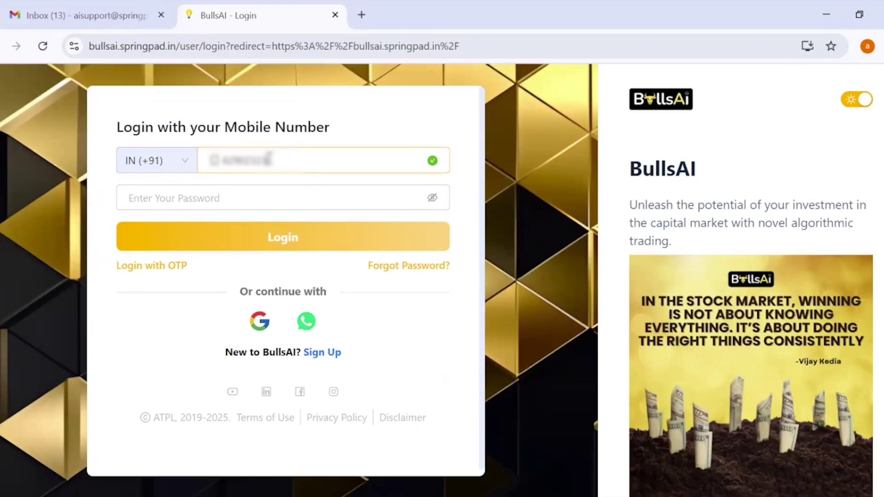
type("0")
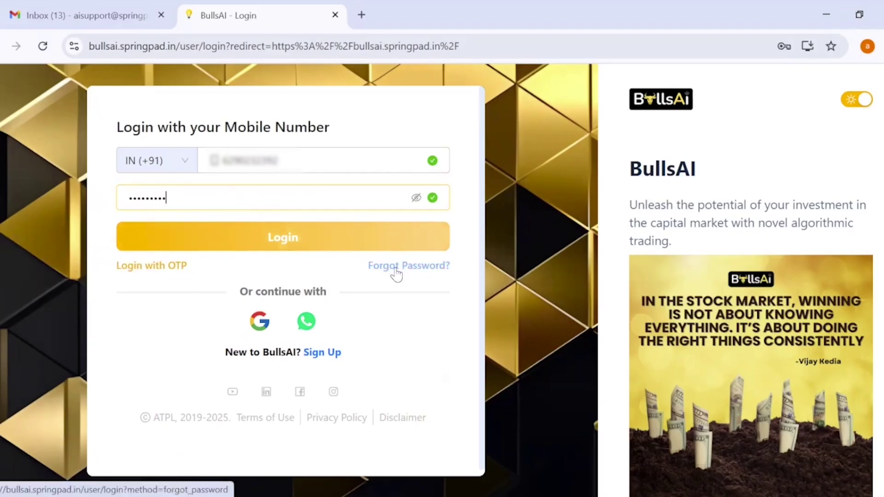
left_click(374, 235)
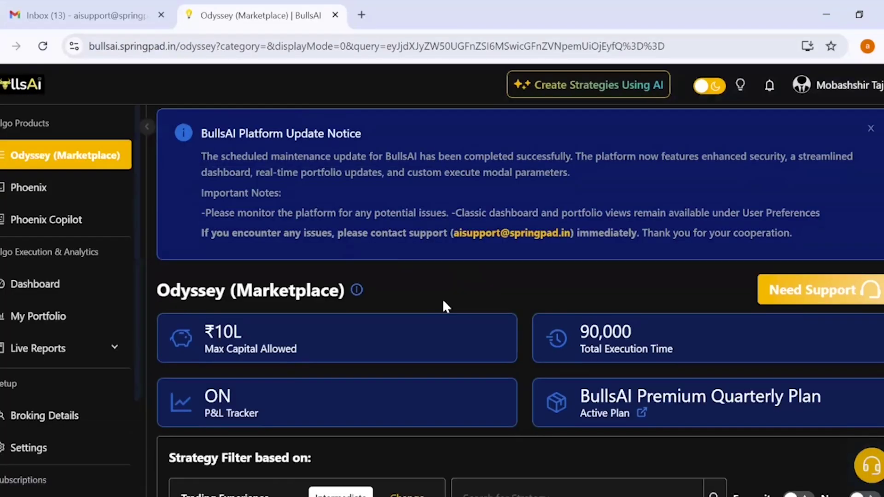
left_click(47, 418)
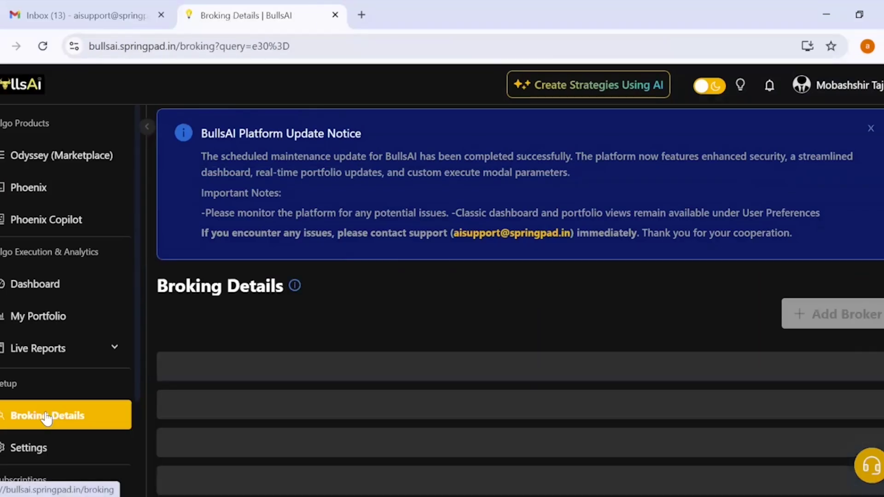
scroll(202, 322, "down", 2)
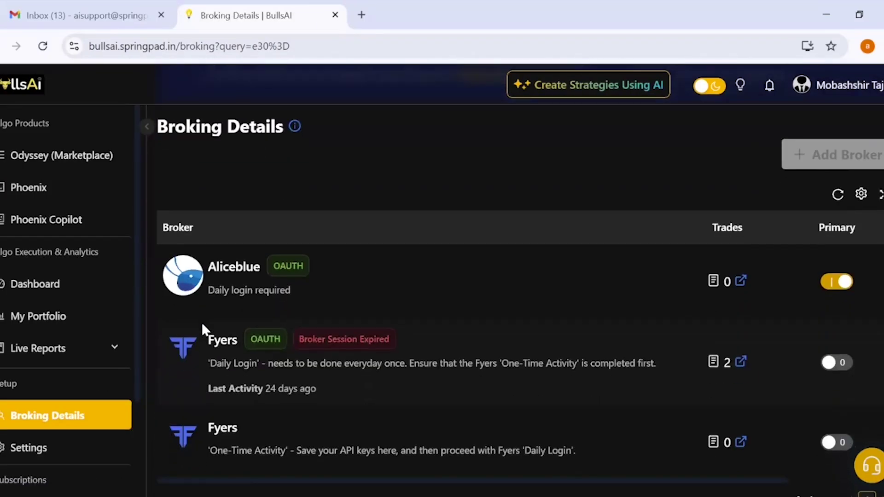
scroll(202, 322, "up", 2)
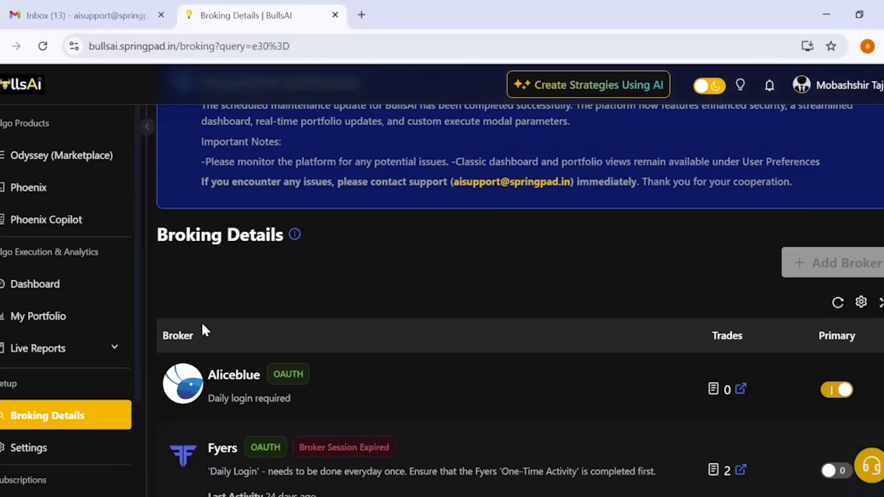
scroll(202, 323, "down", 2)
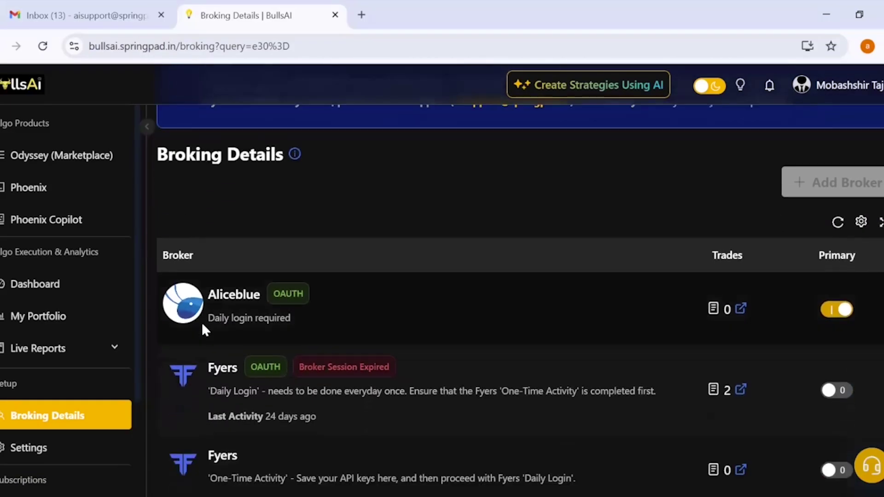
scroll(202, 322, "down", 3)
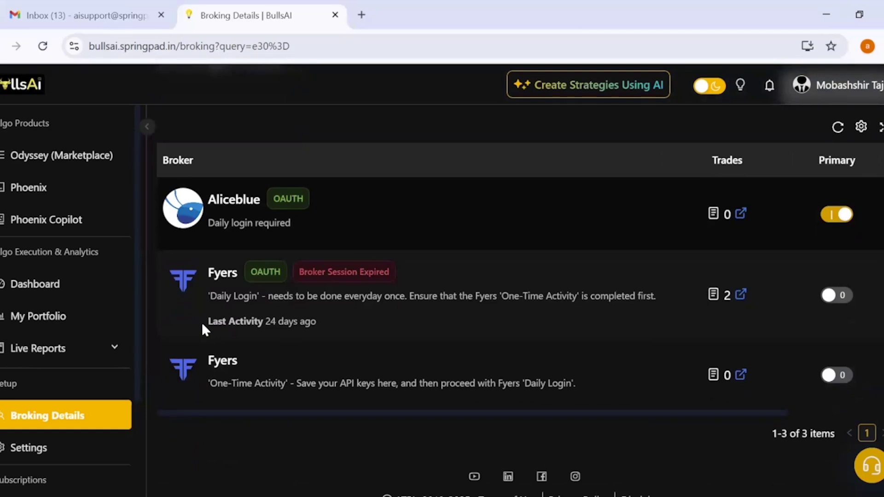
scroll(202, 322, "up", 5)
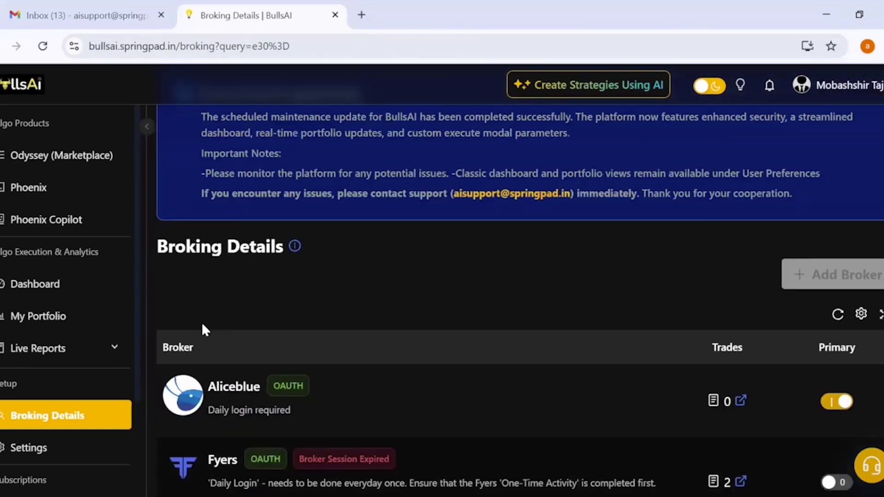
scroll(202, 331, "up", 2)
Go back to the Odyssey strategy marketplace to browse the strategy cards.
left_click(61, 156)
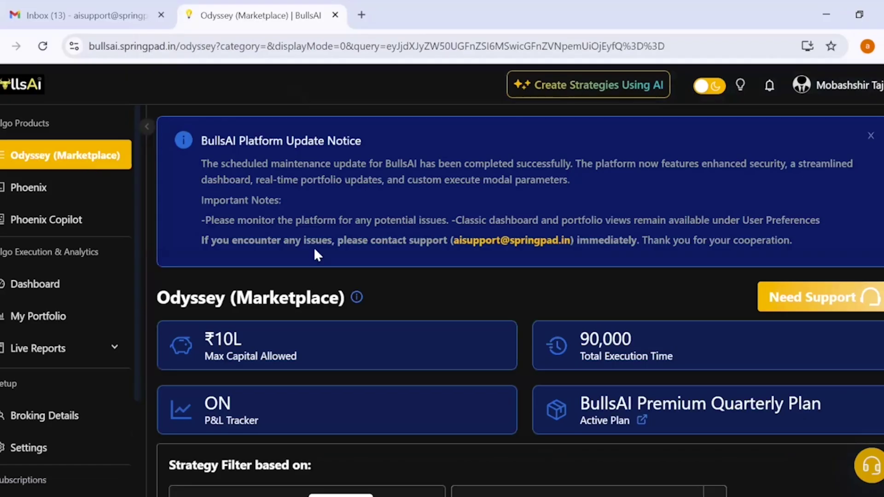
scroll(314, 247, "down", 5)
scroll(313, 247, "down", 5)
scroll(314, 246, "down", 2)
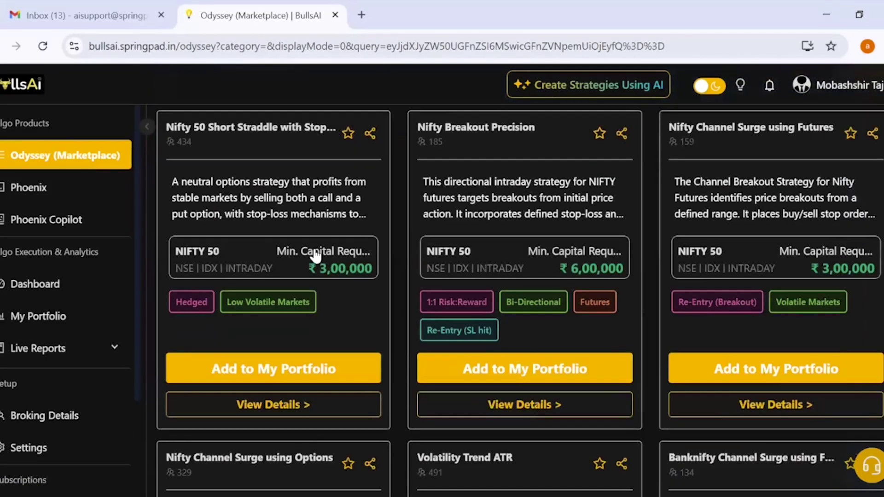
scroll(314, 256, "down", 2)
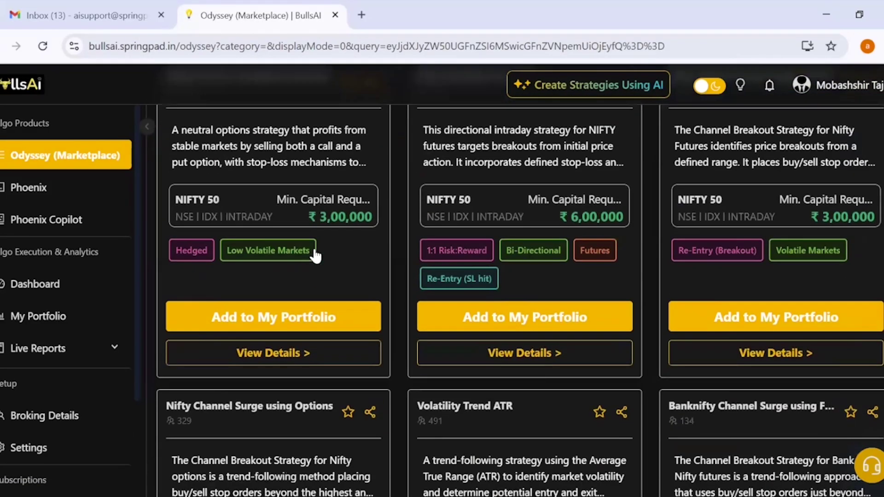
scroll(314, 256, "up", 2)
scroll(314, 256, "up", 1)
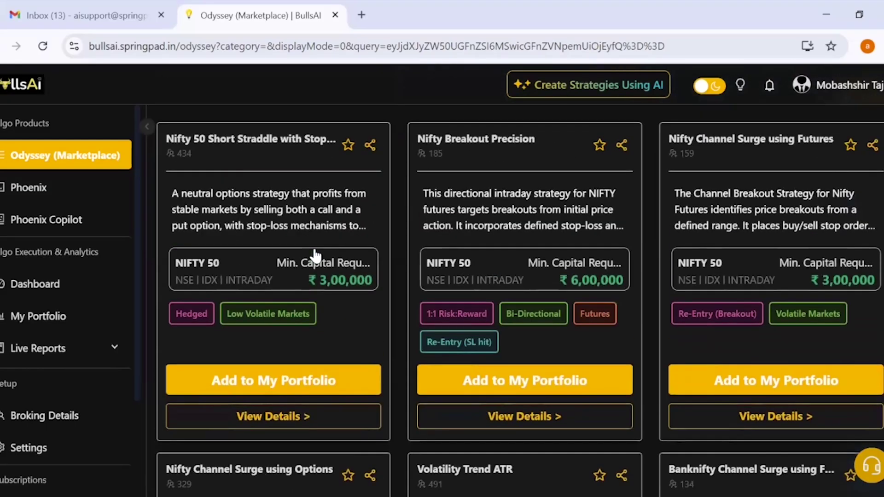
scroll(314, 256, "down", 5)
scroll(314, 256, "down", 2)
scroll(314, 256, "down", 3)
scroll(313, 256, "up", 5)
scroll(314, 256, "up", 3)
scroll(313, 255, "down", 1)
scroll(313, 256, "up", 1)
scroll(314, 257, "down", 1)
scroll(314, 256, "down", 3)
scroll(277, 242, "down", 1)
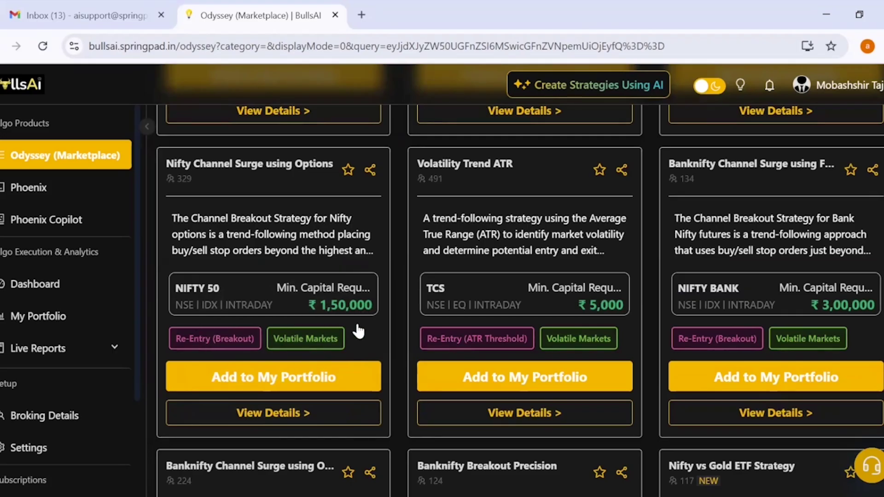
scroll(357, 331, "down", 1)
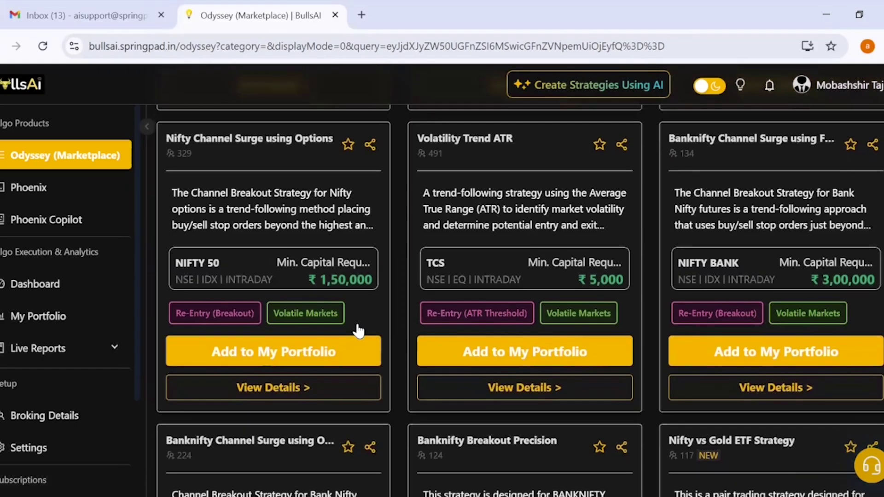
scroll(357, 330, "down", 4)
scroll(358, 330, "down", 2)
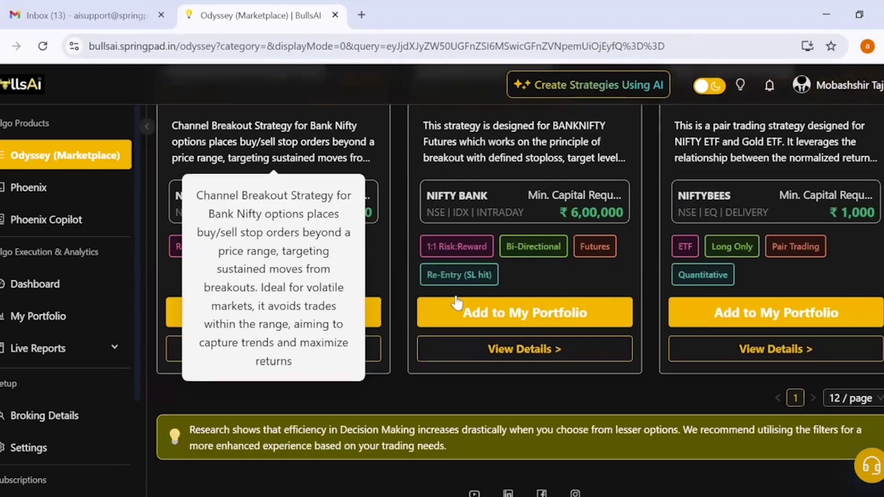
scroll(572, 208, "up", 2)
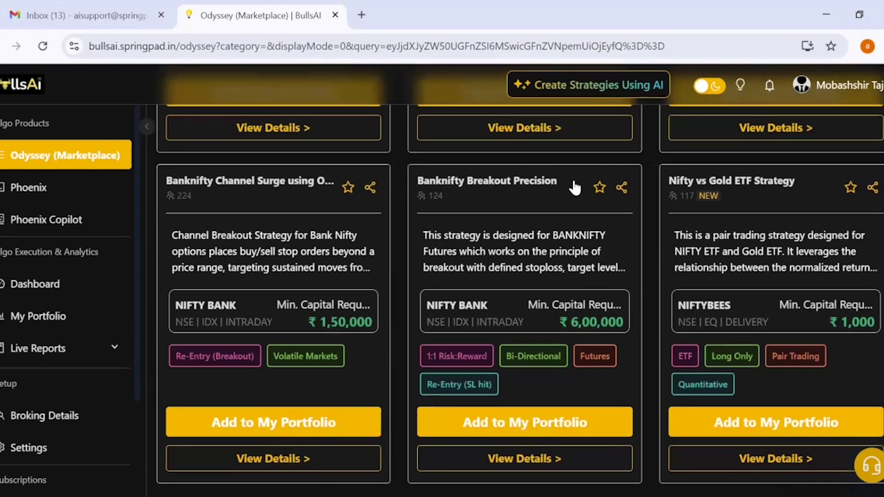
scroll(664, 390, "down", 1)
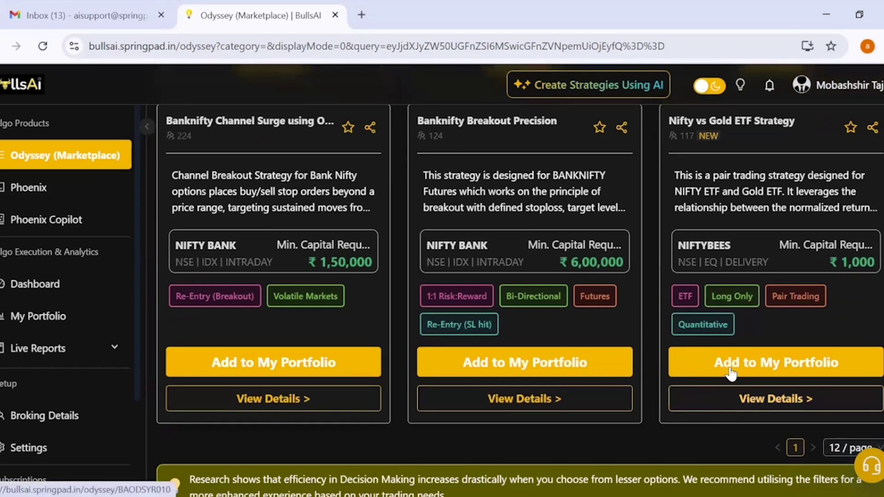
scroll(792, 297, "up", 1)
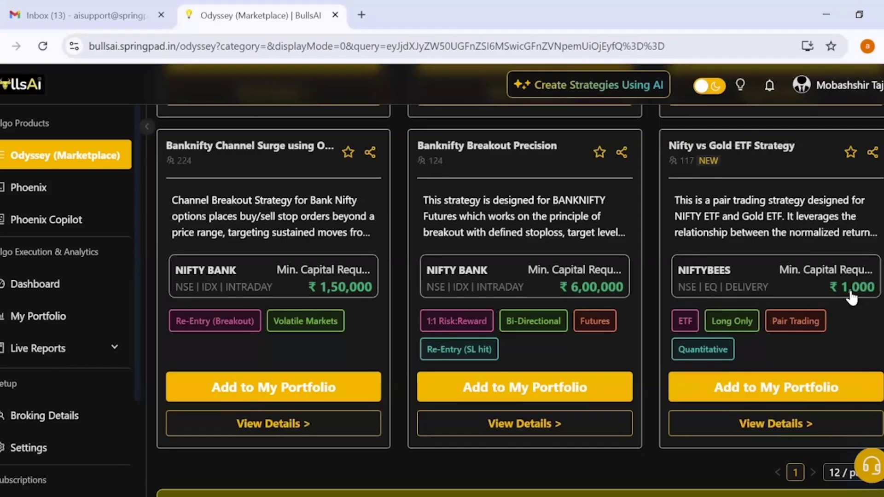
left_click(768, 423)
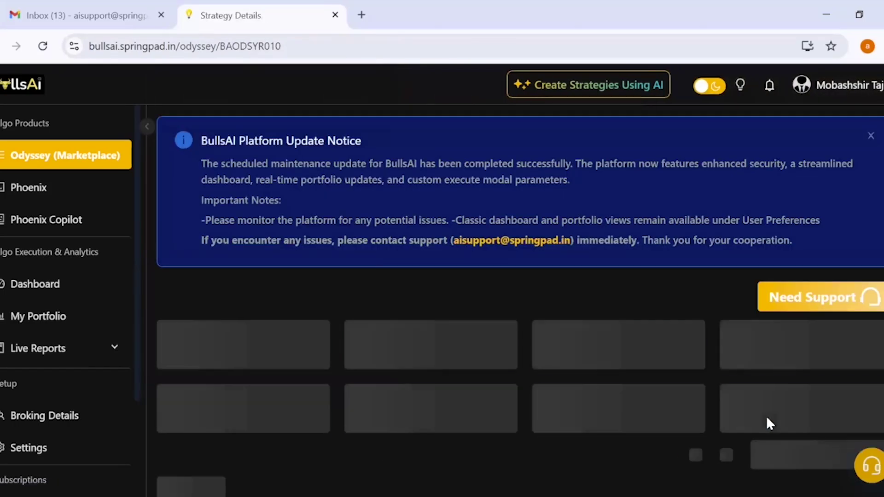
scroll(432, 226, "down", 1)
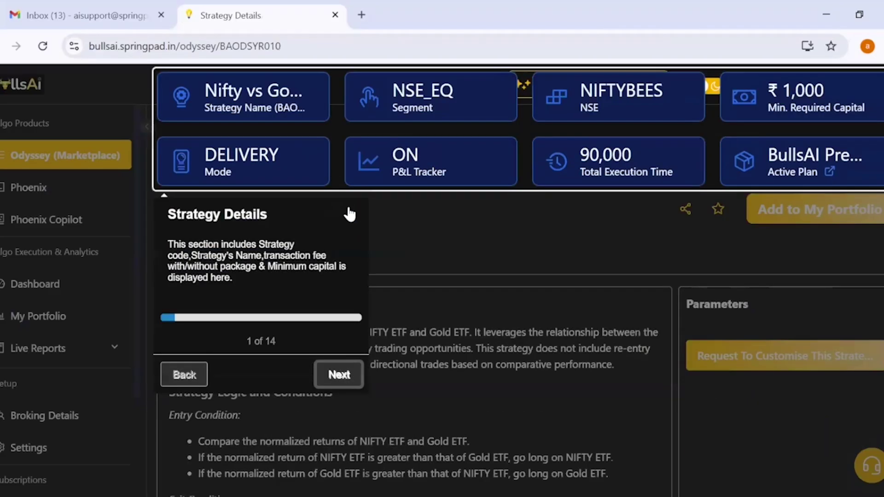
scroll(421, 278, "down", 3)
scroll(421, 279, "down", 1)
scroll(421, 278, "up", 1)
scroll(421, 279, "down", 2)
scroll(421, 279, "down", 1)
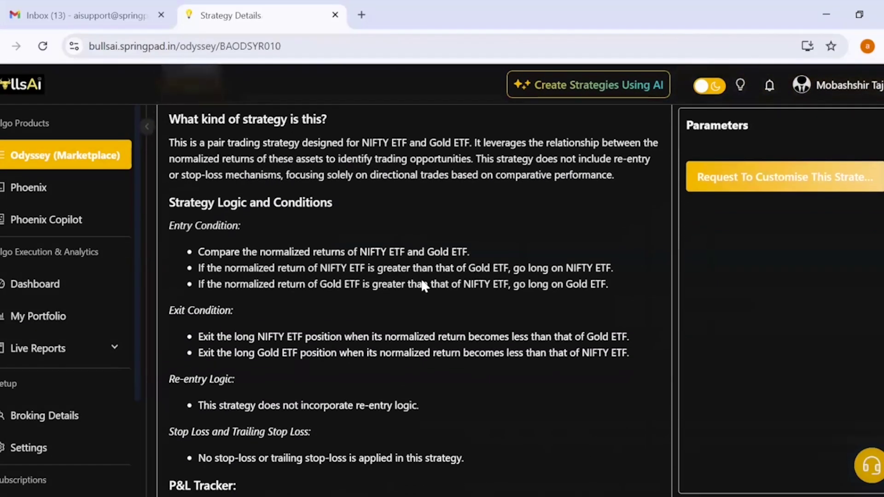
scroll(421, 279, "down", 1)
scroll(421, 279, "down", 1)
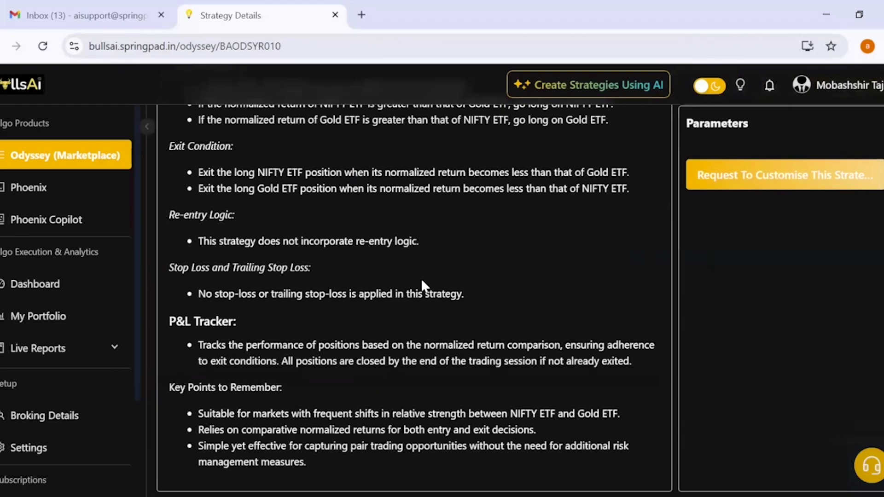
scroll(421, 279, "up", 1)
scroll(421, 278, "up", 1)
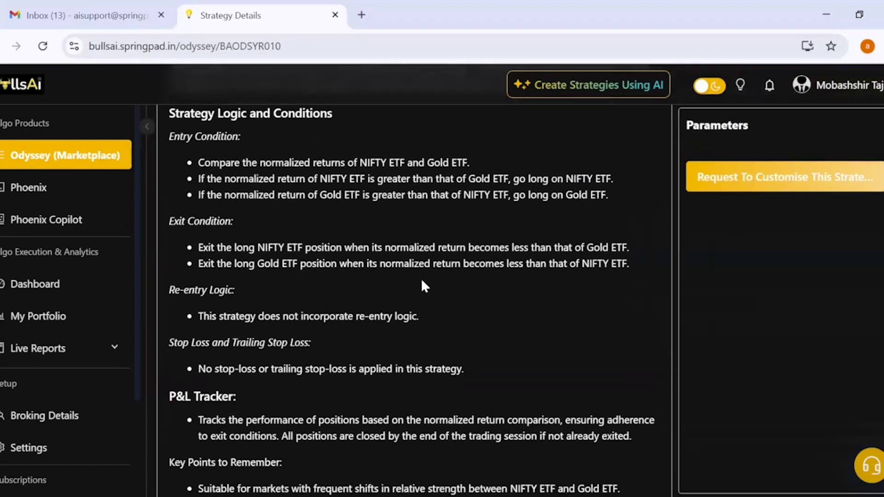
scroll(421, 278, "down", 1)
scroll(421, 279, "down", 2)
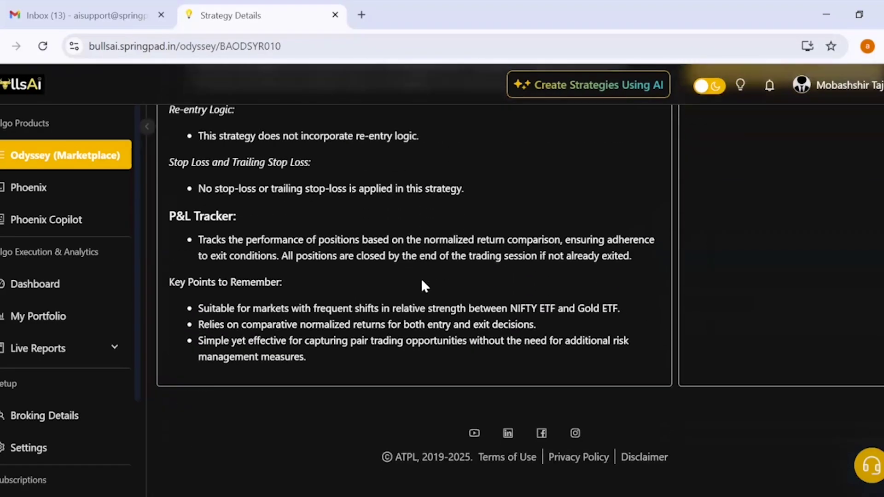
scroll(421, 278, "up", 5)
scroll(421, 279, "up", 2)
scroll(421, 279, "up", 4)
scroll(421, 279, "up", 1)
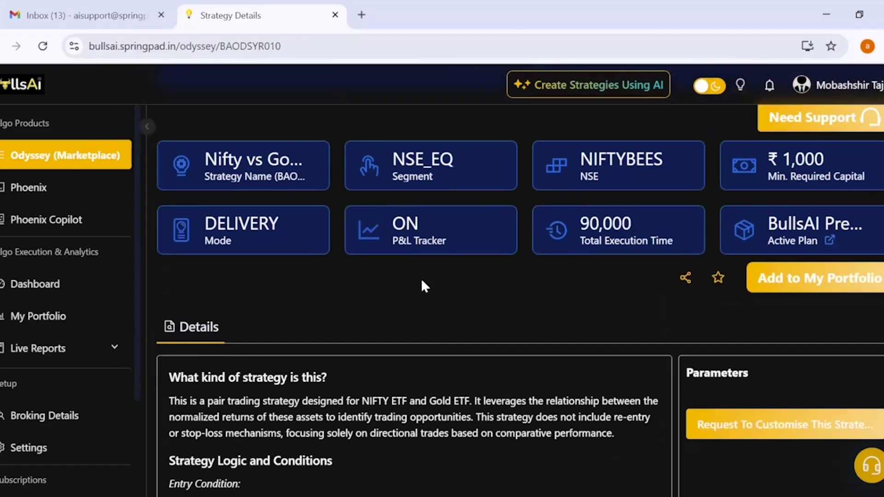
Add the Nifty vs Gold ETF Strategy to My Portfolio and dismiss the onboarding tour.
left_click(800, 283)
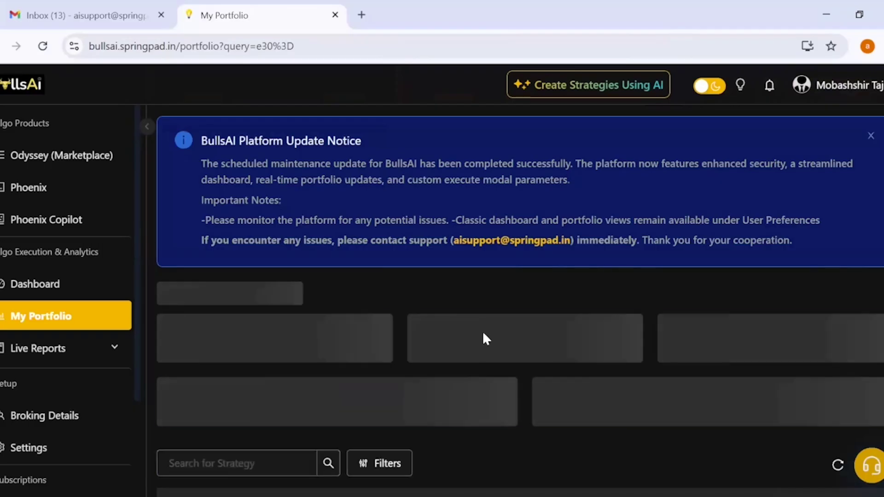
scroll(483, 331, "down", 4)
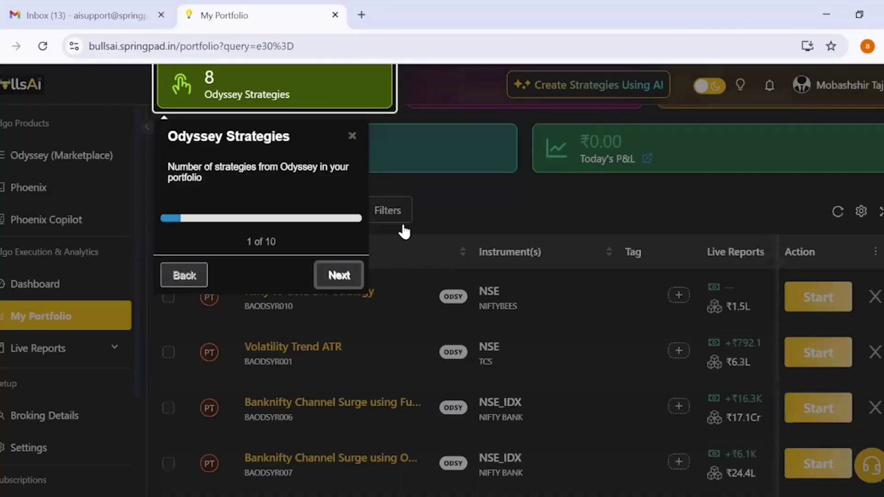
left_click(351, 135)
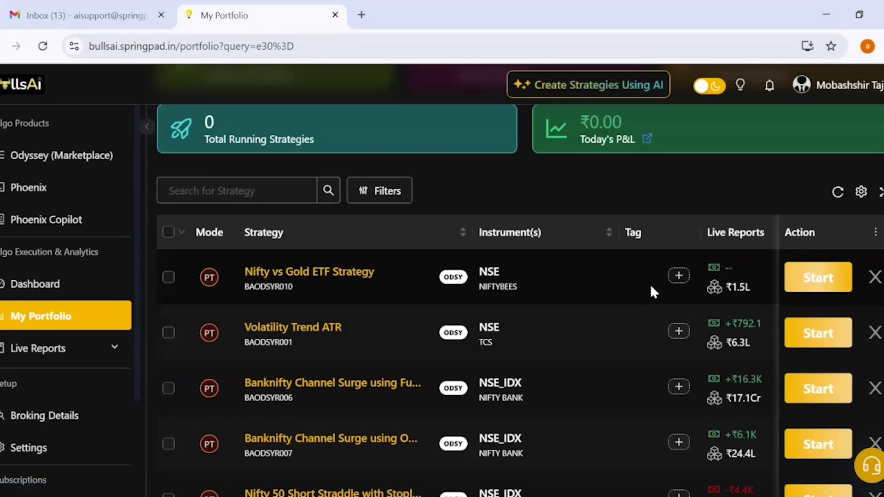
left_click(819, 278)
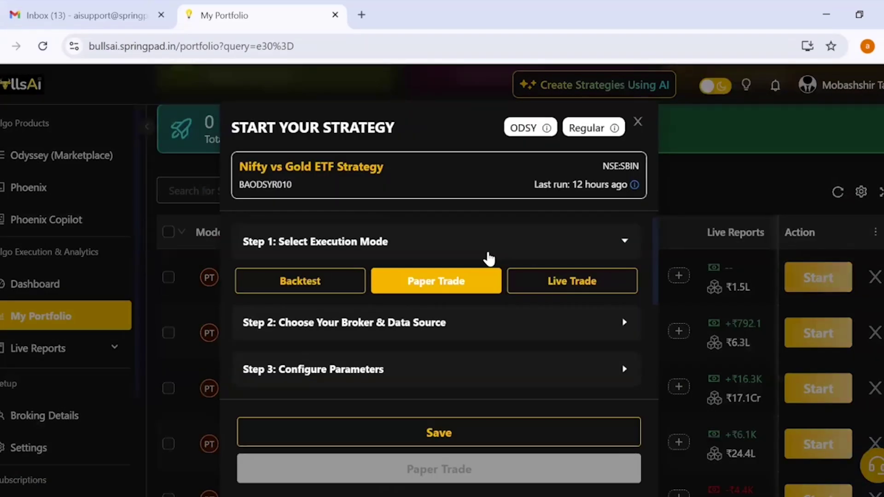
scroll(489, 258, "down", 2)
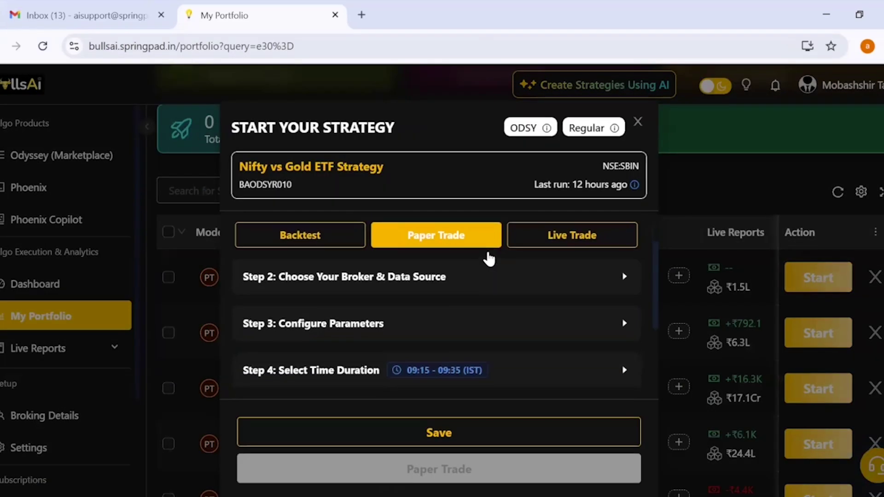
left_click(333, 244)
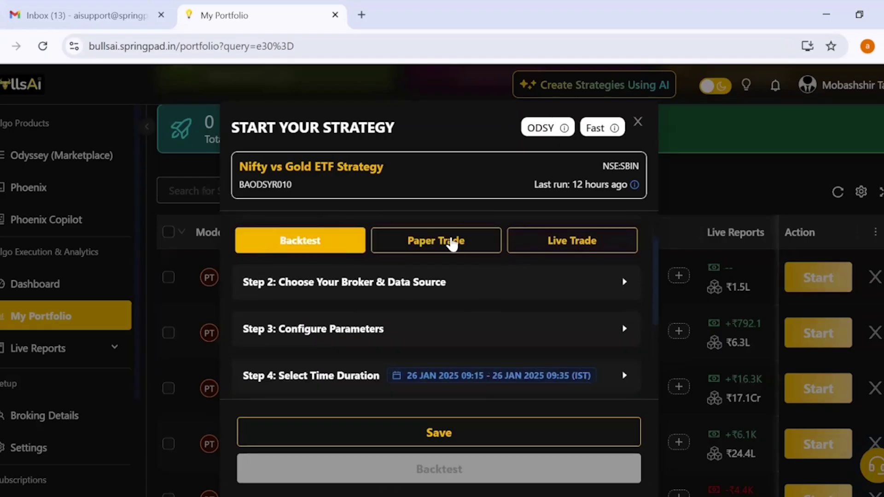
left_click(451, 243)
left_click(572, 244)
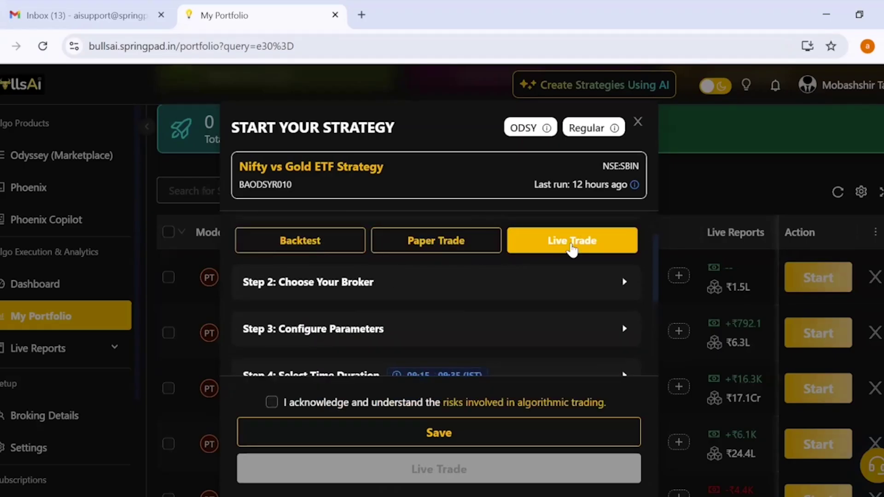
left_click(462, 243)
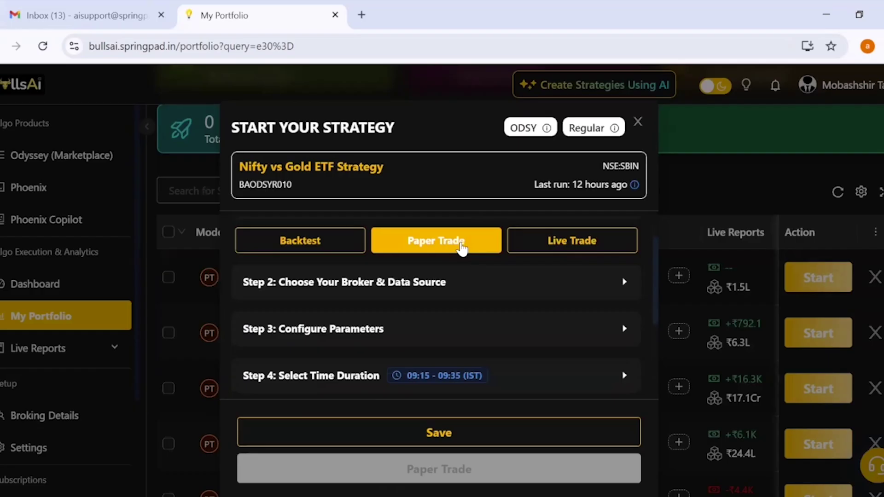
left_click(547, 239)
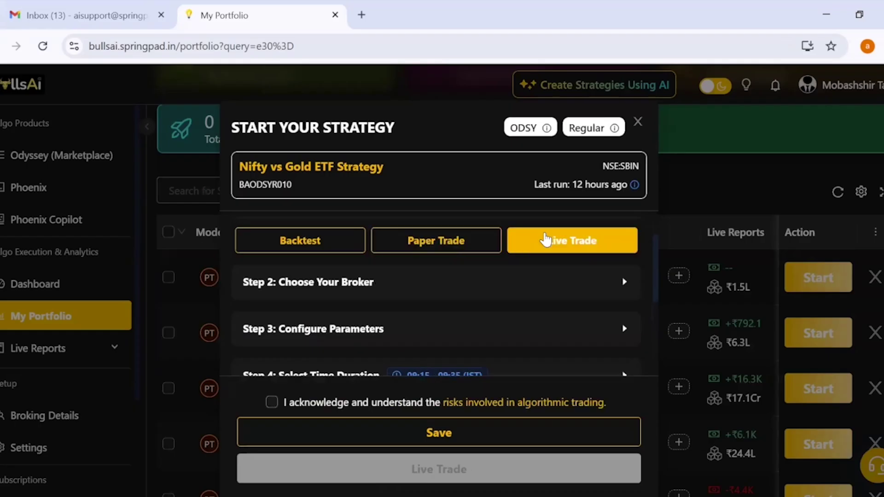
scroll(505, 320, "down", 3)
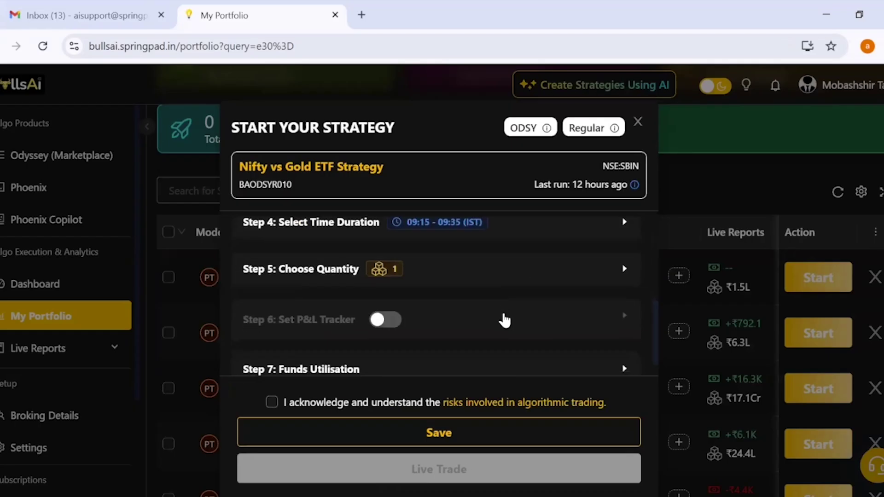
scroll(505, 320, "up", 2)
scroll(505, 320, "down", 2)
scroll(505, 321, "up", 3)
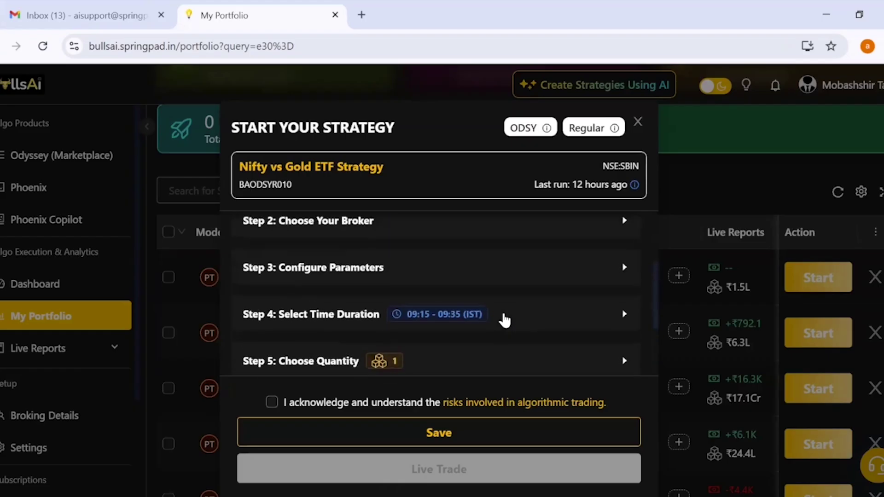
scroll(505, 320, "down", 1)
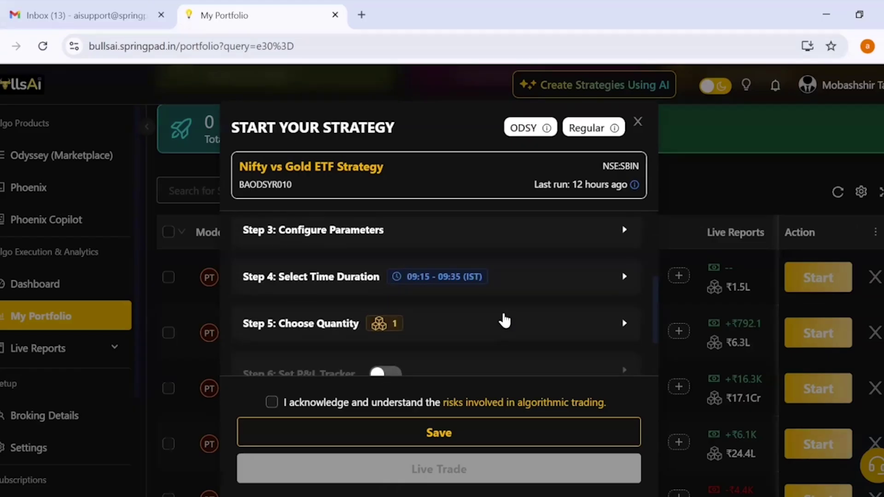
scroll(506, 320, "down", 1)
scroll(506, 319, "down", 2)
scroll(505, 320, "down", 1)
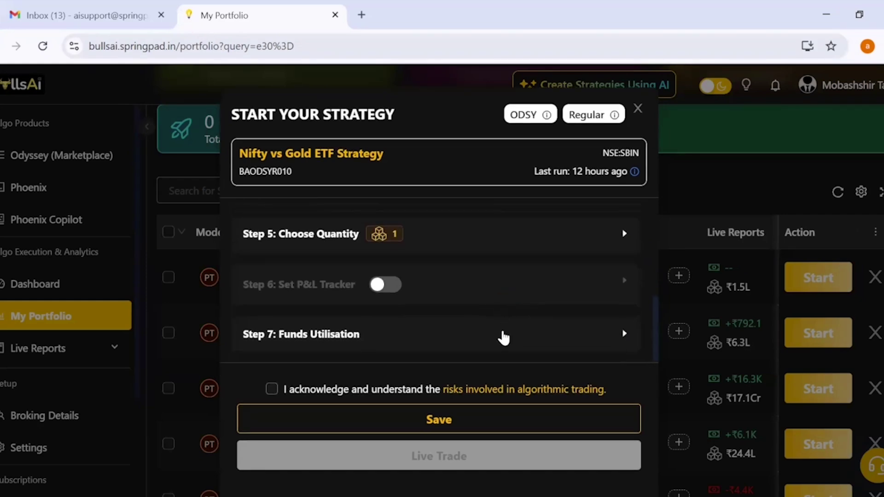
key("Escape")
scroll(495, 397, "down", 2)
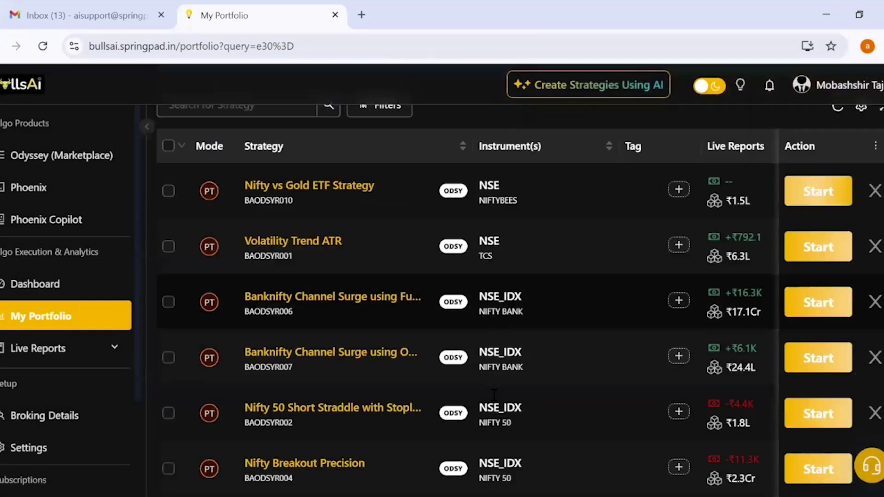
scroll(495, 397, "down", 1)
scroll(495, 397, "down", 1)
scroll(495, 396, "down", 2)
scroll(492, 393, "down", 2)
scroll(492, 393, "up", 1)
scroll(493, 393, "up", 2)
scroll(493, 393, "up", 1)
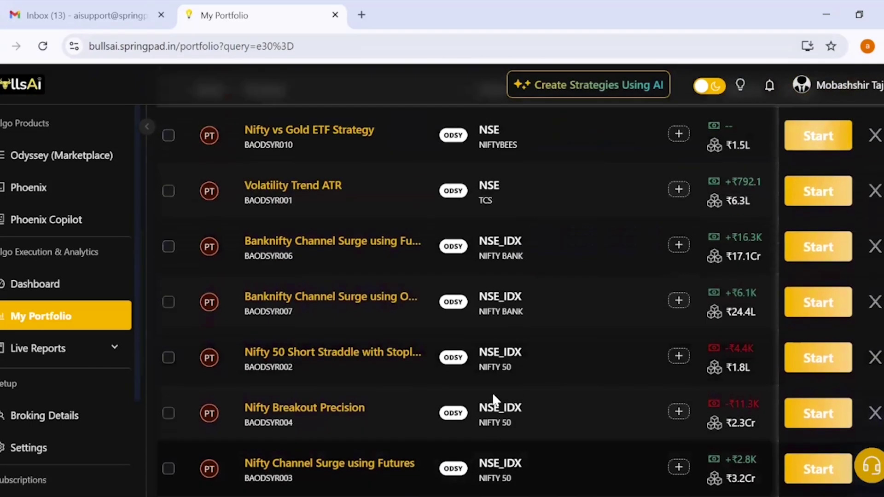
scroll(492, 393, "down", 2)
scroll(493, 393, "down", 1)
scroll(493, 392, "up", 2)
scroll(493, 393, "up", 1)
scroll(493, 393, "up", 1)
scroll(493, 392, "up", 1)
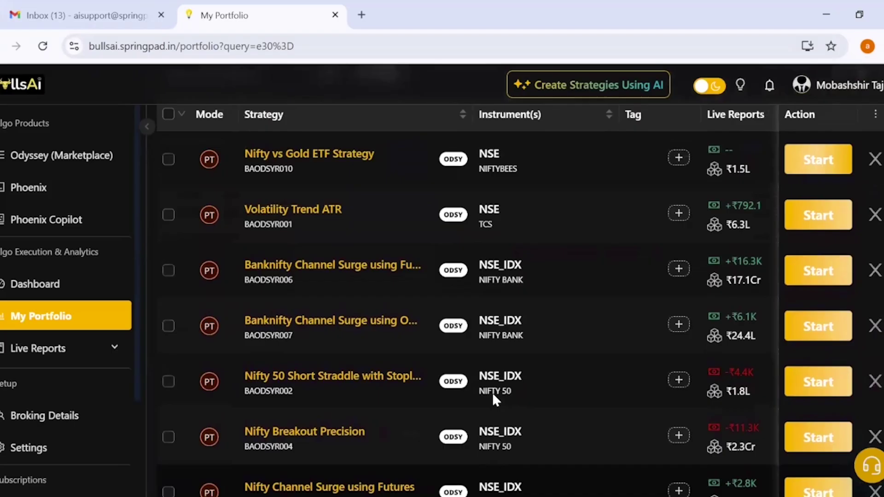
scroll(493, 392, "down", 2)
scroll(493, 393, "down", 1)
scroll(493, 393, "down", 2)
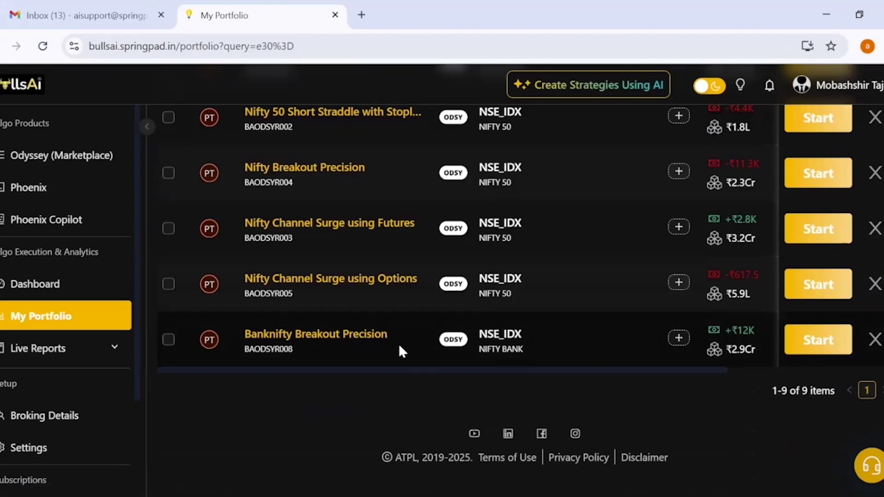
scroll(403, 352, "right", 5)
scroll(403, 351, "right", 5)
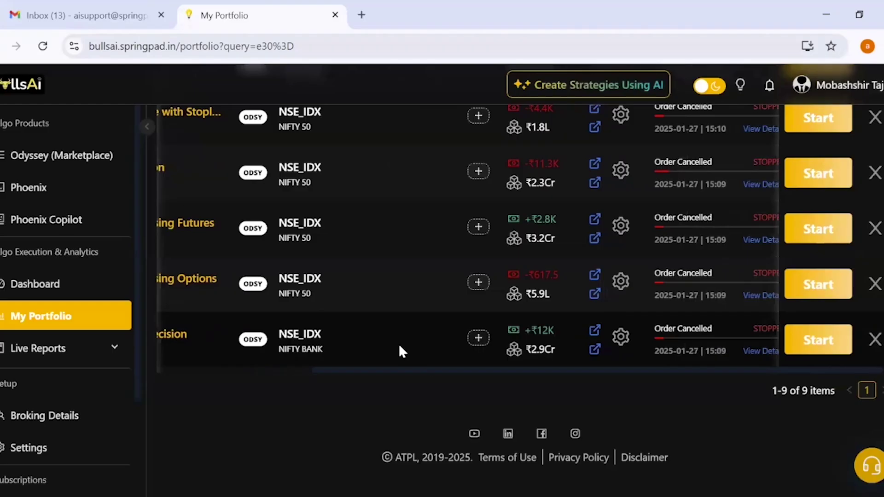
scroll(403, 351, "right", 1)
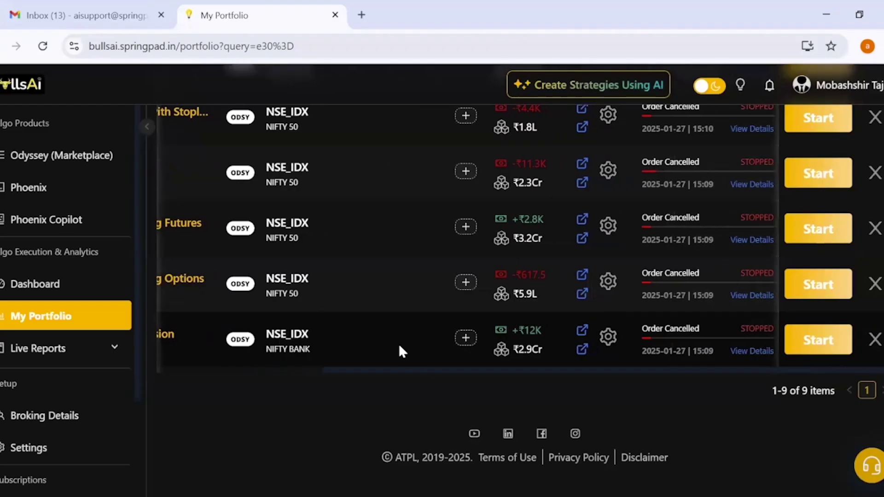
View the Banknifty Breakout Precision strategy's trades in the P&L Book.
left_click(583, 335)
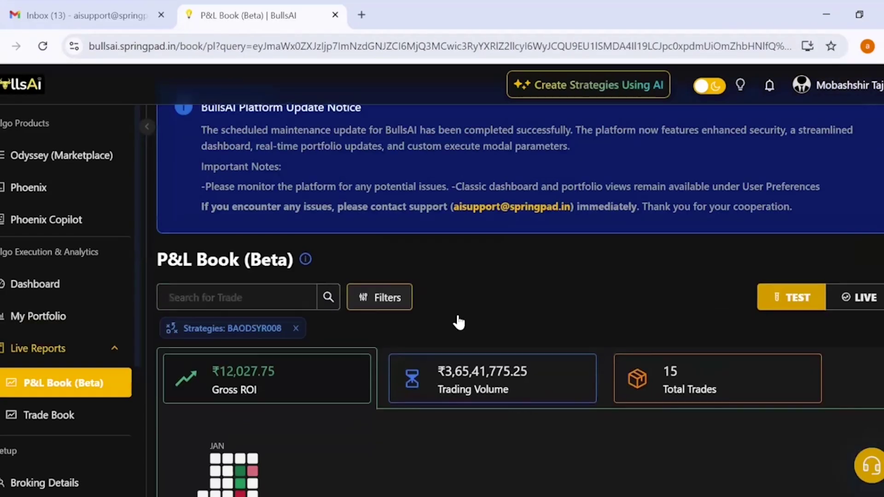
scroll(459, 323, "down", 1)
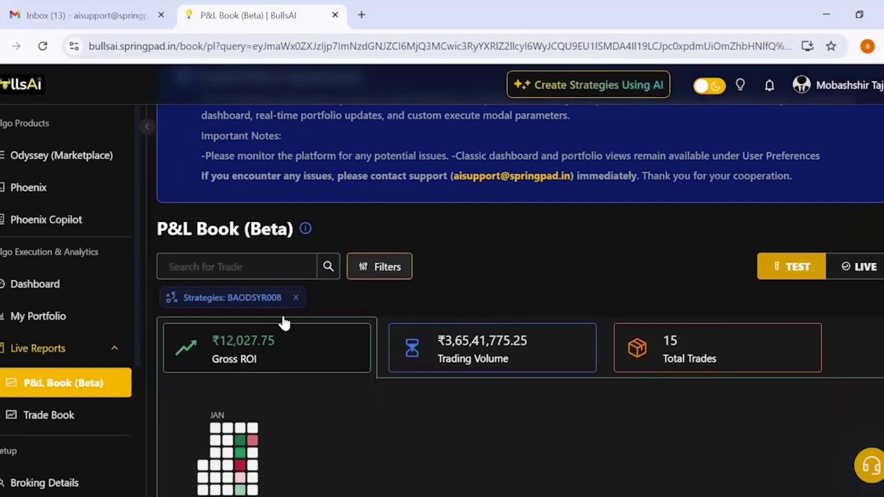
scroll(418, 414, "down", 2)
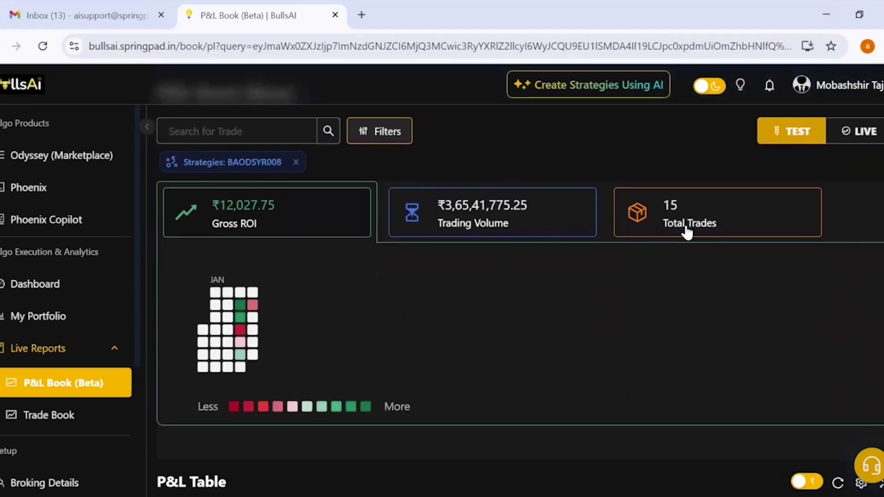
scroll(625, 324, "down", 1)
scroll(626, 323, "down", 1)
scroll(625, 323, "down", 3)
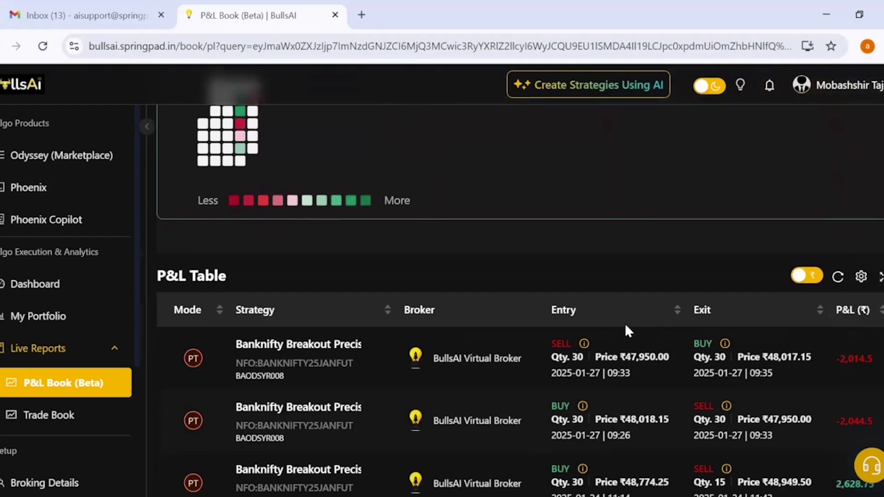
scroll(626, 324, "down", 2)
scroll(626, 323, "down", 2)
scroll(626, 324, "down", 1)
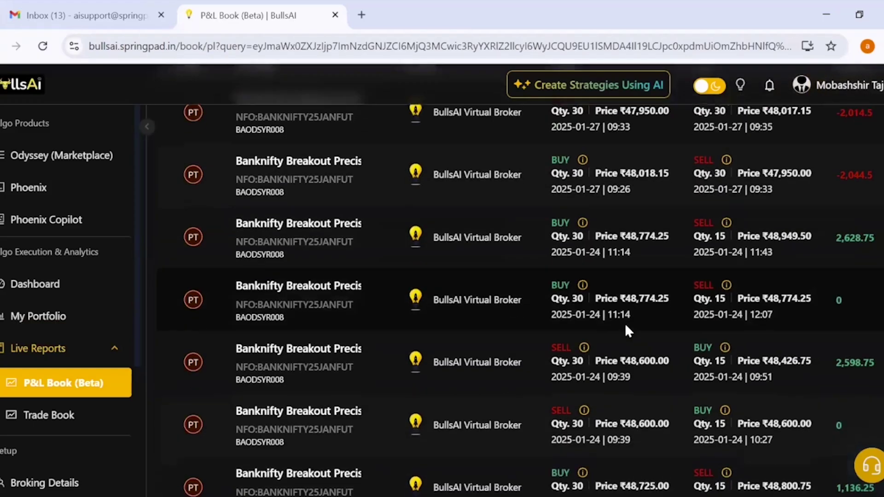
scroll(625, 324, "down", 1)
scroll(625, 324, "down", 1)
scroll(626, 324, "down", 1)
scroll(625, 323, "down", 1)
scroll(626, 323, "down", 2)
scroll(625, 323, "down", 2)
scroll(625, 323, "up", 4)
scroll(625, 323, "up", 5)
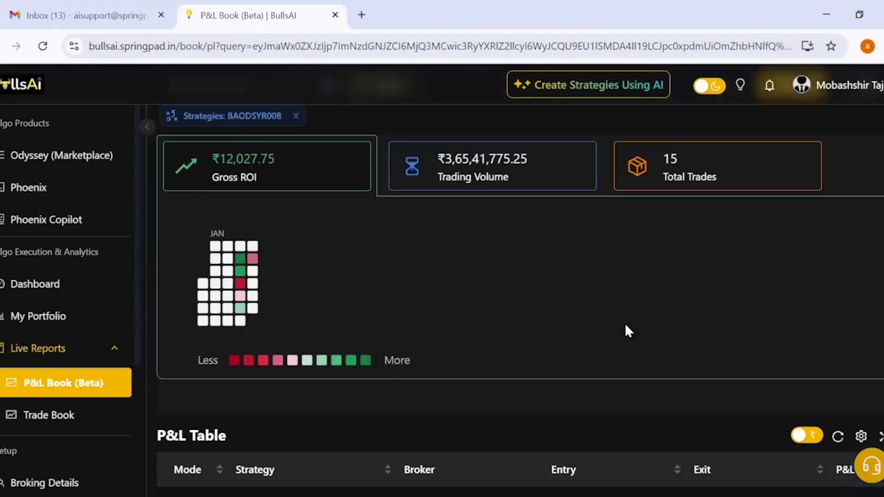
scroll(625, 324, "up", 4)
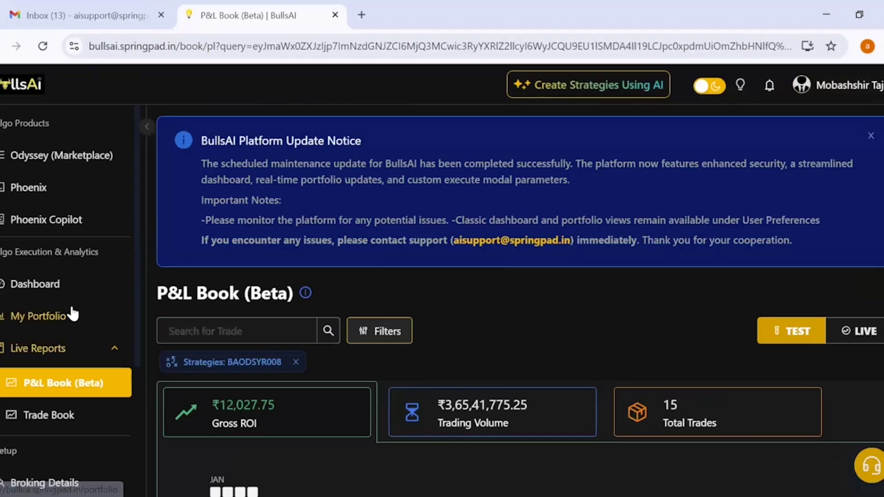
Visit My Portfolio, expand Live Reports and view the Trade Book.
left_click(71, 316)
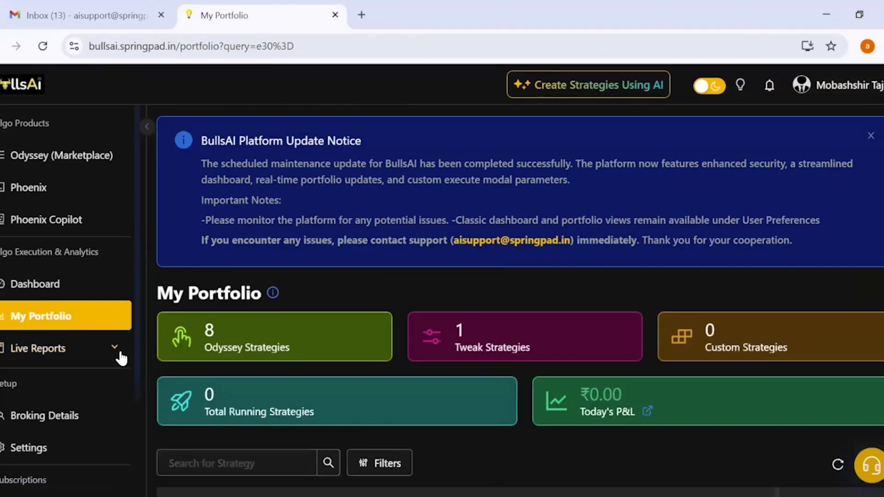
left_click(119, 351)
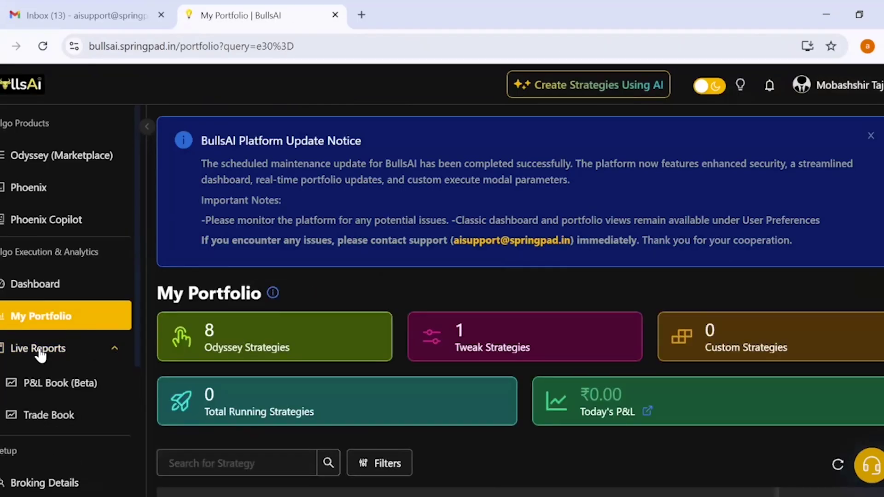
left_click(42, 420)
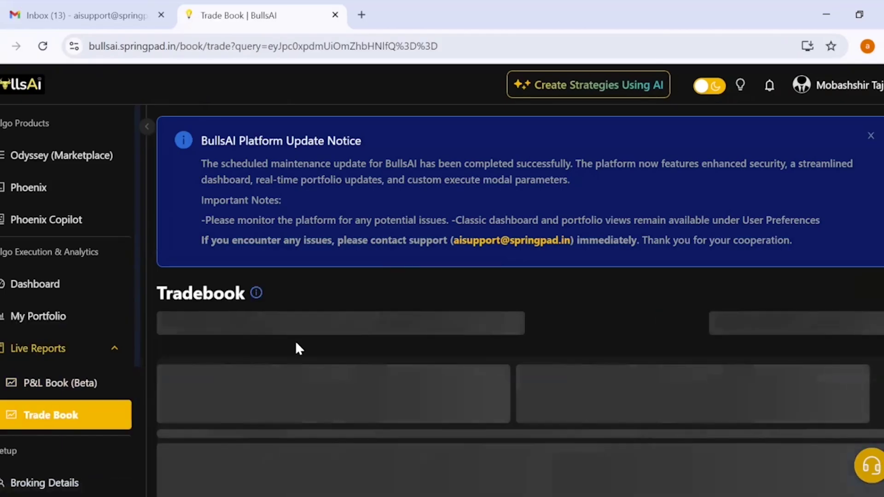
scroll(298, 348, "down", 5)
scroll(295, 340, "up", 5)
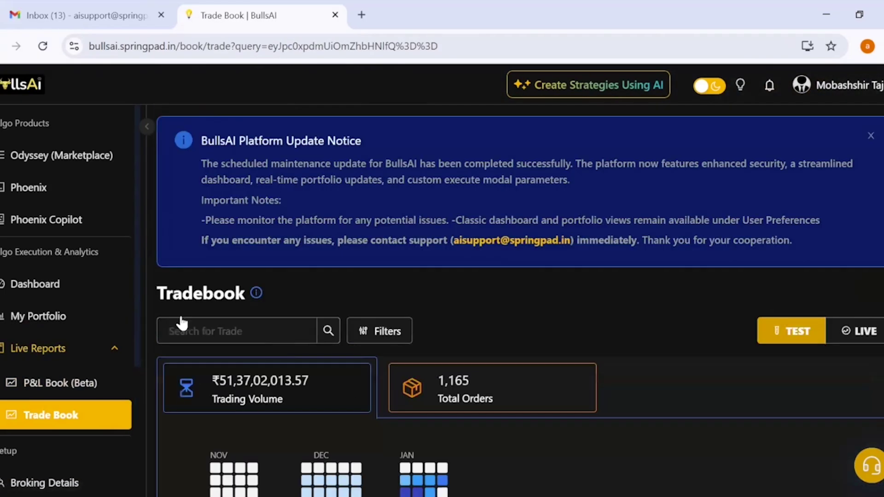
Go to the Dashboard and switch Visual Analytics to the Profit & Losses (P&L) view.
left_click(69, 287)
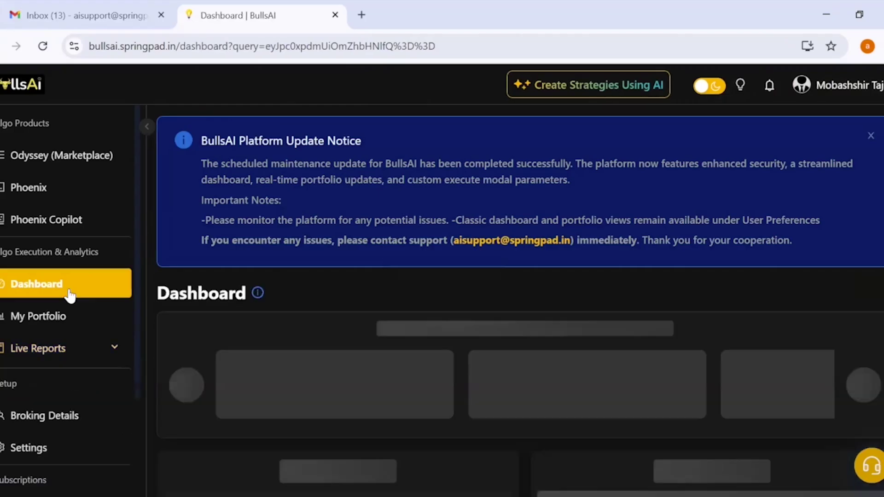
scroll(337, 298, "down", 2)
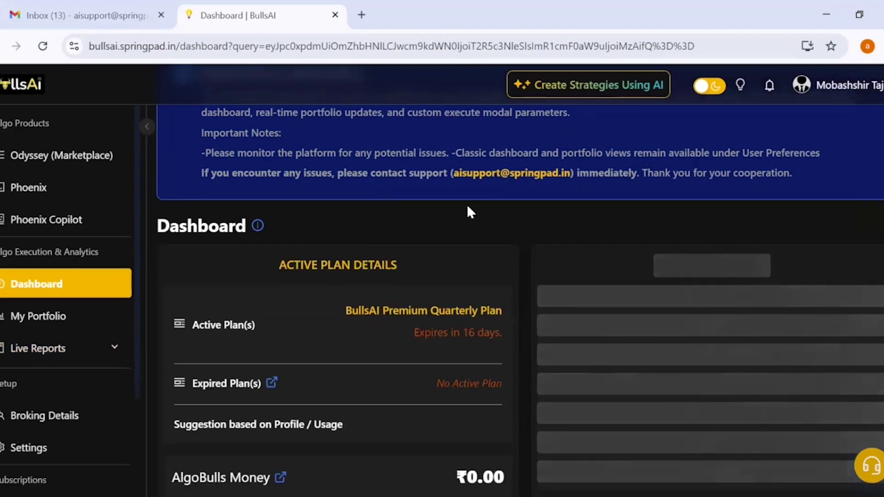
scroll(467, 204, "down", 1)
scroll(466, 204, "down", 2)
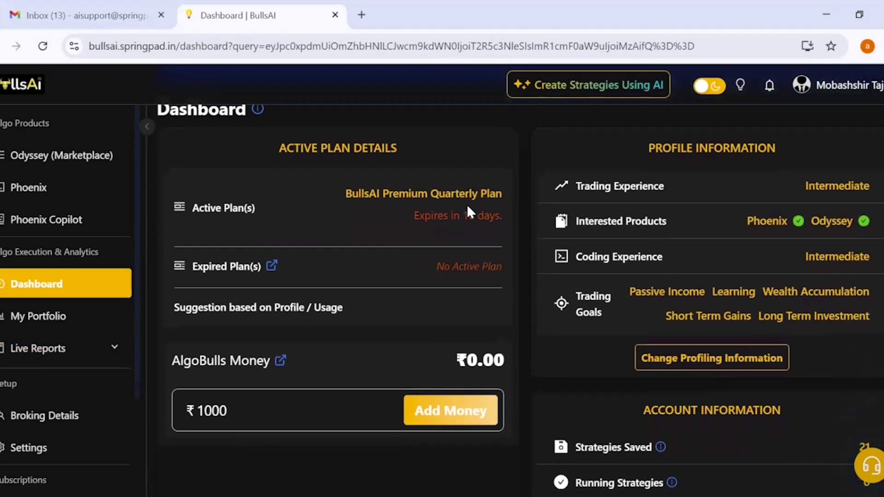
scroll(466, 204, "down", 3)
scroll(467, 204, "down", 2)
scroll(466, 204, "down", 2)
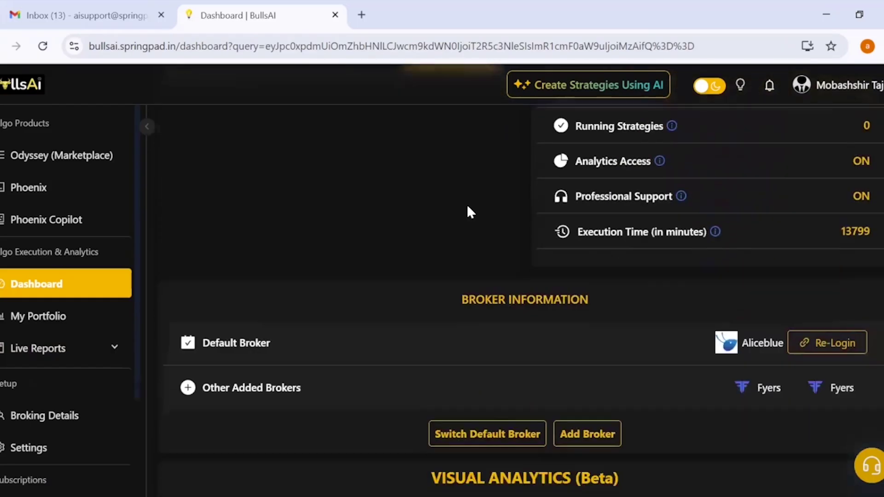
scroll(467, 204, "down", 1)
scroll(466, 204, "up", 1)
scroll(466, 204, "up", 2)
scroll(466, 204, "up", 1)
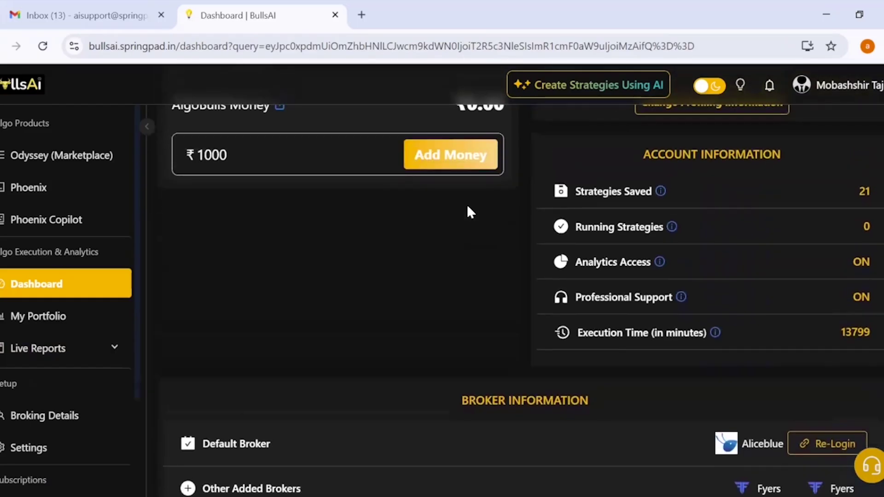
scroll(467, 204, "up", 1)
scroll(467, 204, "down", 1)
scroll(466, 204, "up", 2)
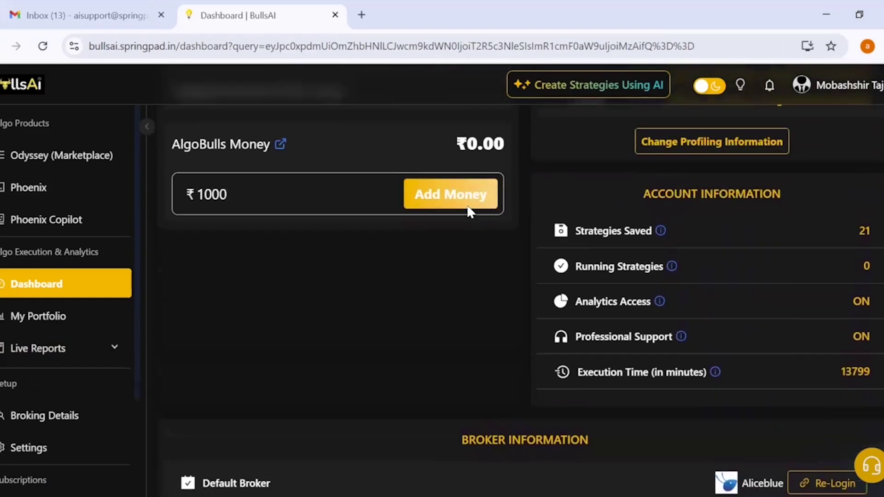
scroll(467, 204, "up", 2)
scroll(467, 205, "up", 2)
scroll(467, 211, "down", 4)
scroll(468, 211, "down", 1)
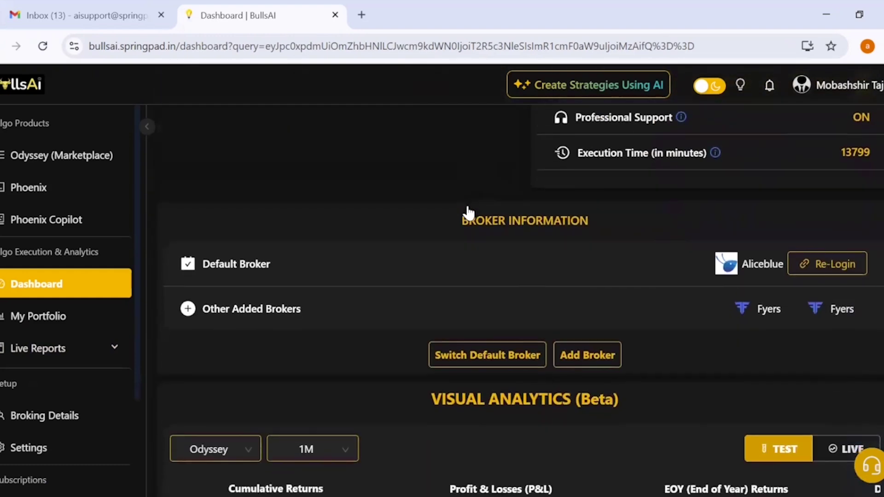
scroll(468, 211, "up", 1)
scroll(490, 222, "down", 3)
scroll(511, 237, "down", 1)
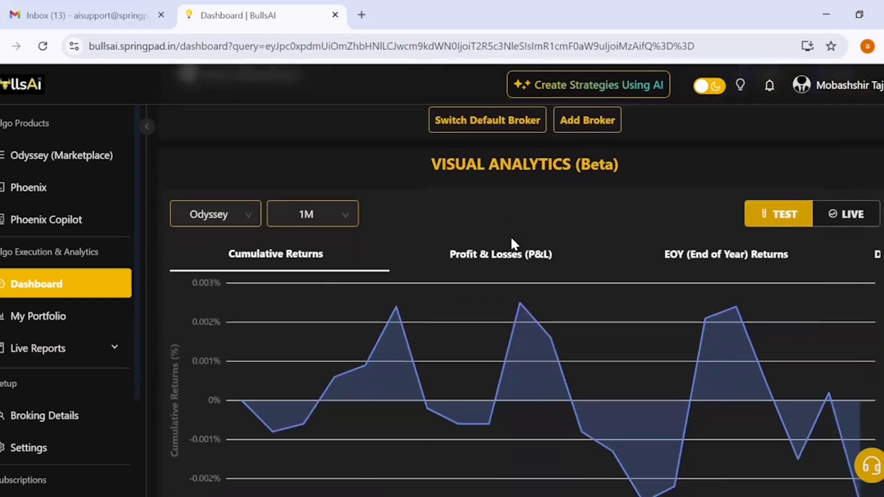
left_click(454, 267)
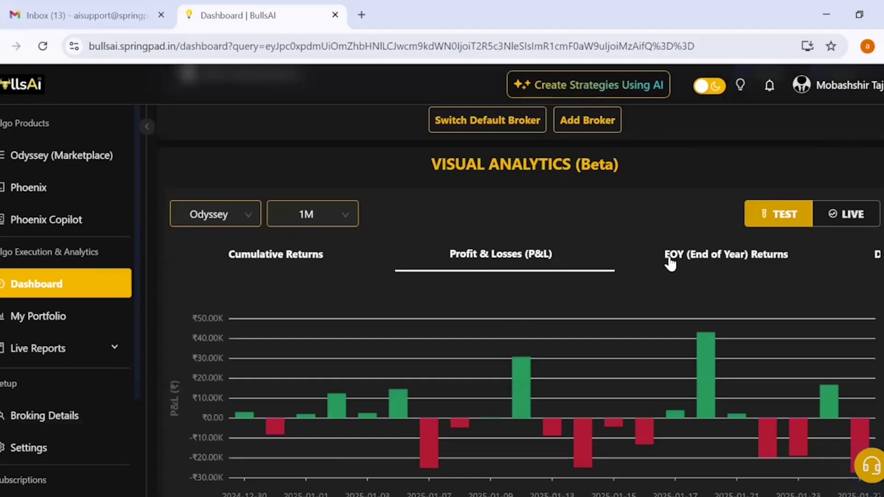
scroll(666, 292, "down", 3)
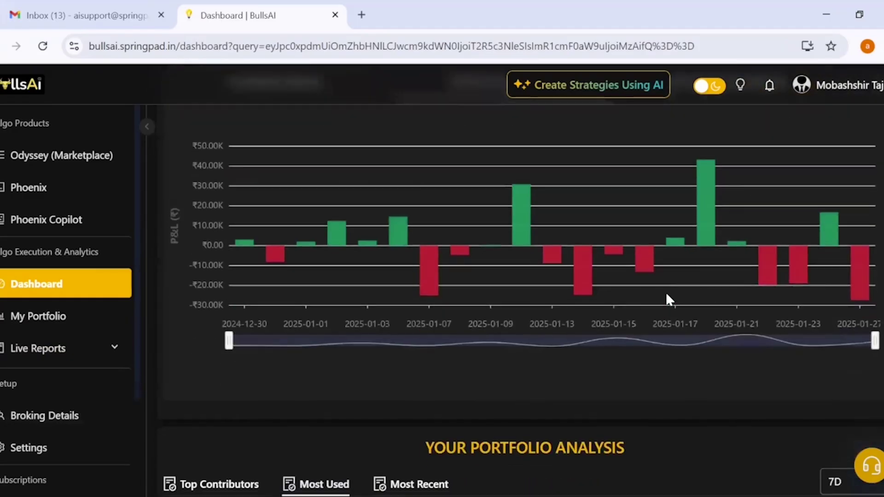
scroll(666, 292, "down", 2)
scroll(666, 292, "down", 3)
scroll(666, 293, "down", 1)
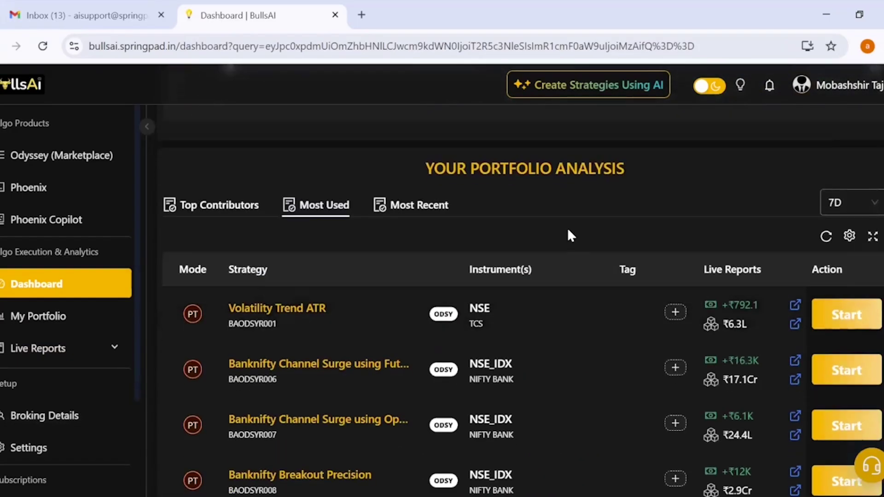
Switch Portfolio Analysis through Top Contributors, Most Used, then Most Recent.
left_click(228, 208)
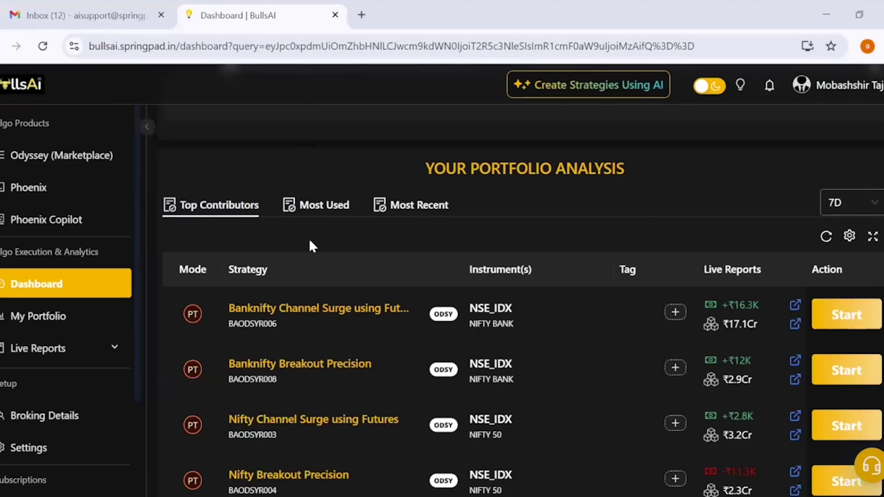
scroll(309, 244, "down", 1)
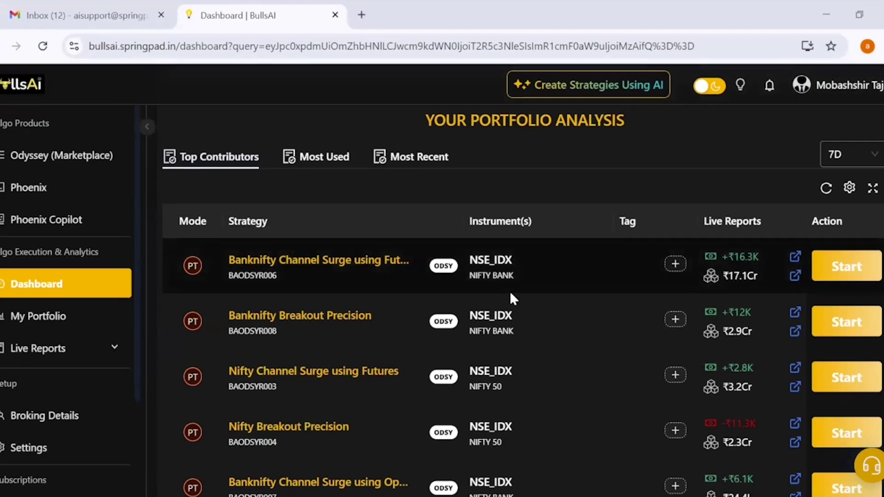
scroll(510, 291, "down", 1)
scroll(510, 290, "up", 1)
left_click(332, 192)
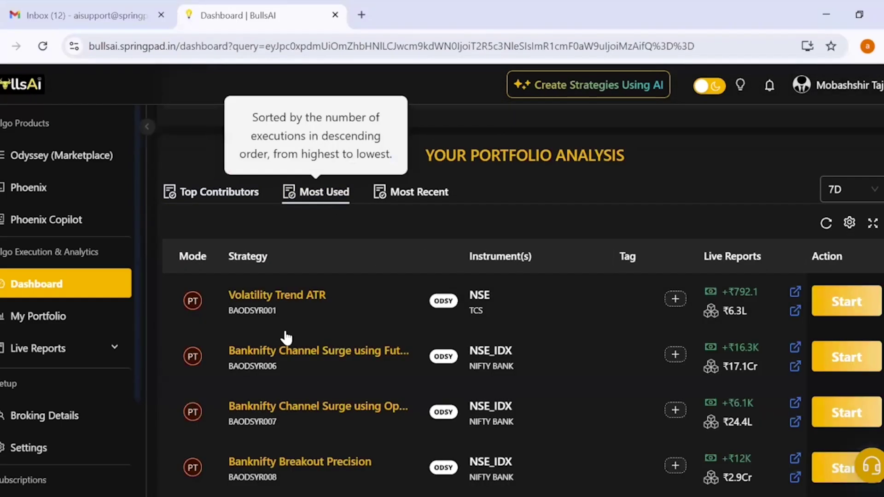
scroll(284, 352, "down", 1)
scroll(284, 352, "up", 2)
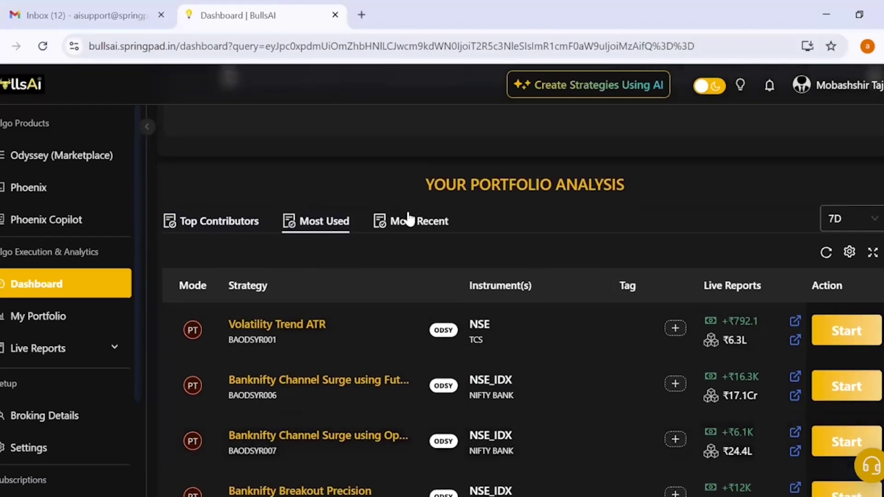
left_click(410, 219)
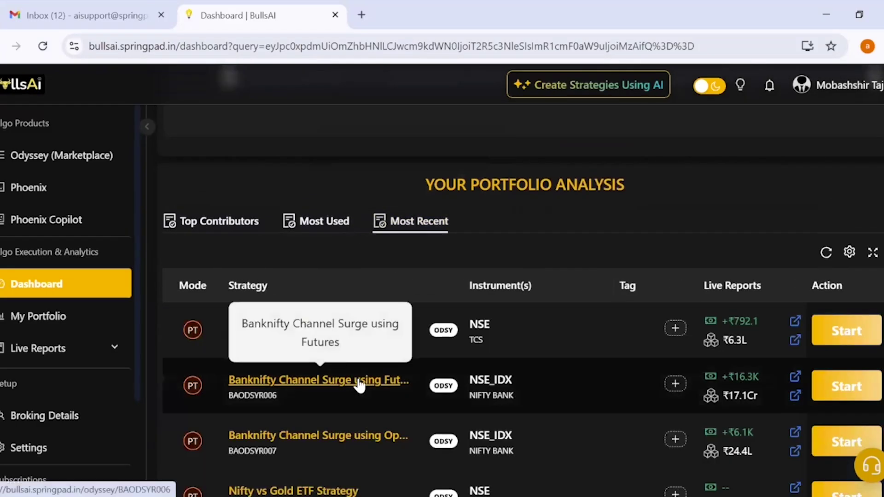
scroll(359, 385, "down", 1)
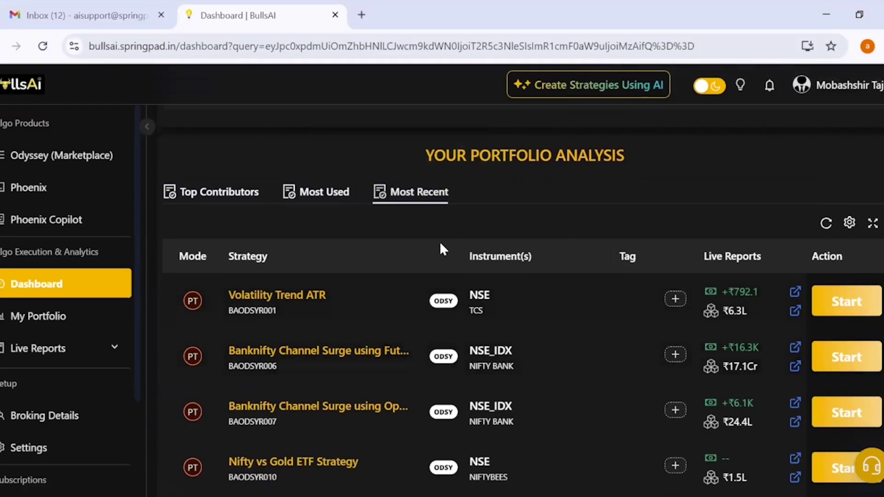
scroll(330, 220, "up", 2)
scroll(324, 256, "up", 3)
scroll(327, 263, "up", 1)
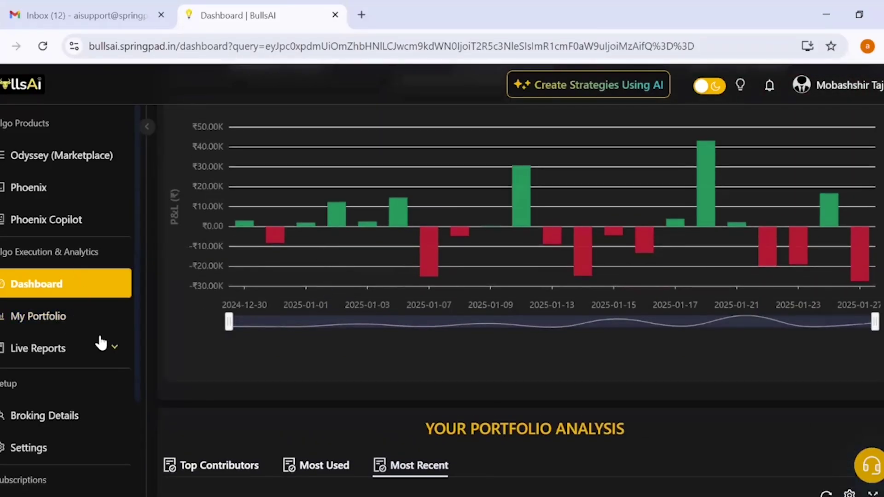
scroll(101, 343, "down", 1)
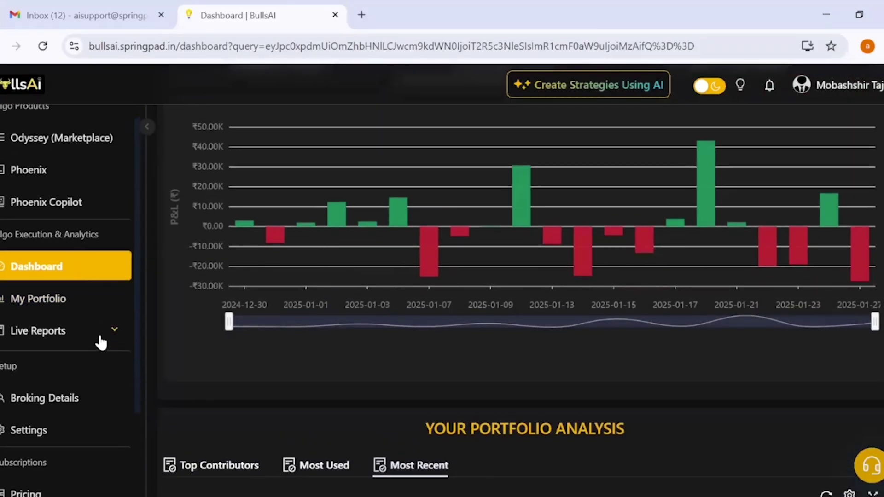
Go to Phoenix Copilot and dismiss its onboarding tip.
left_click(62, 201)
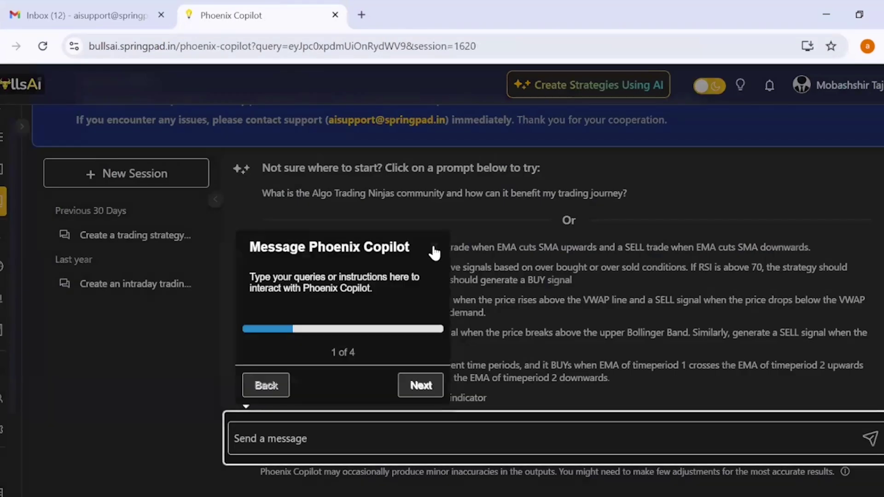
left_click(434, 251)
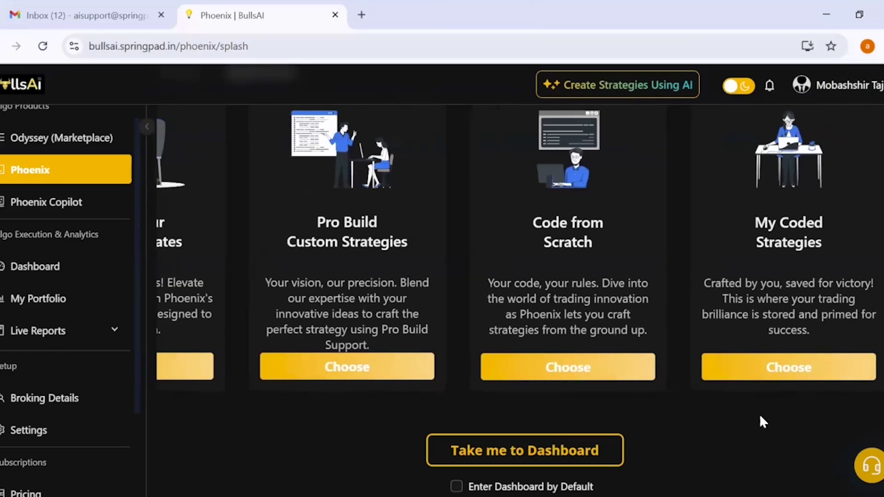
scroll(711, 436, "down", 2)
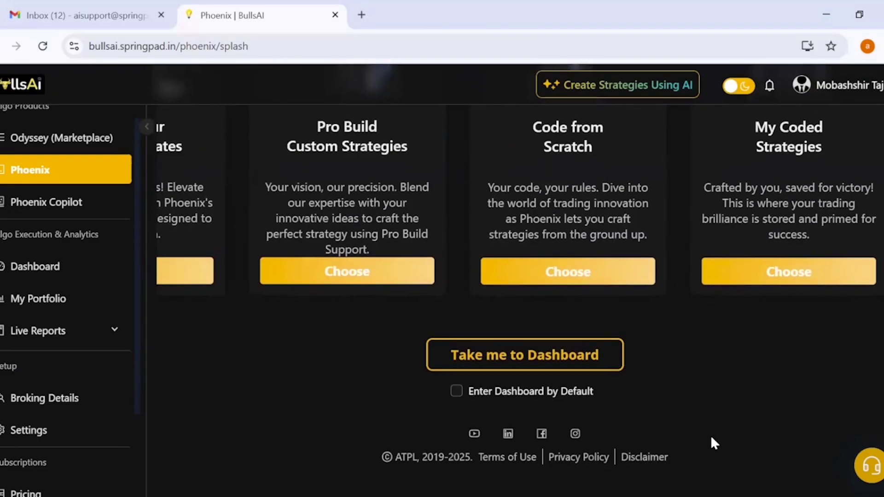
scroll(711, 435, "up", 5)
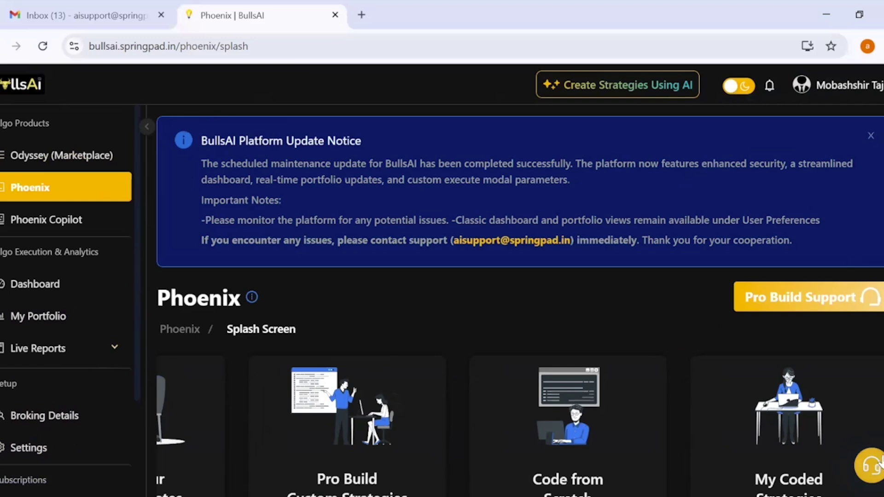
Bring up the floating support menu with its feedback options.
left_click(870, 469)
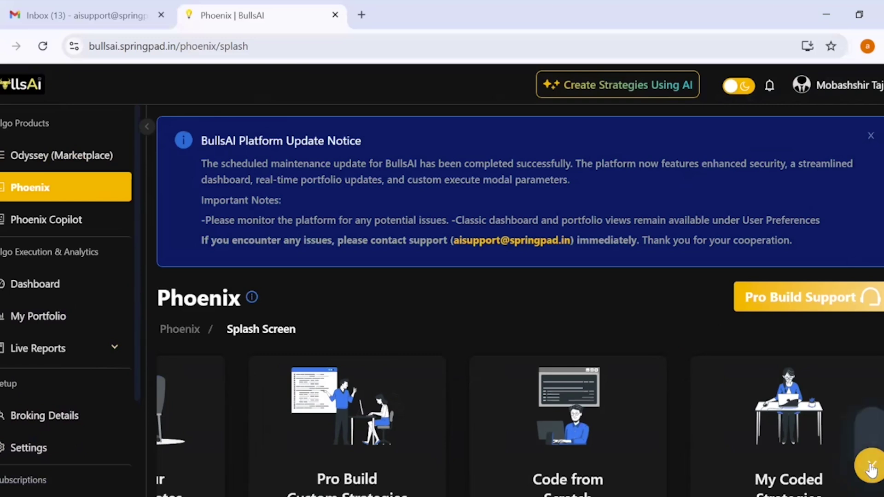